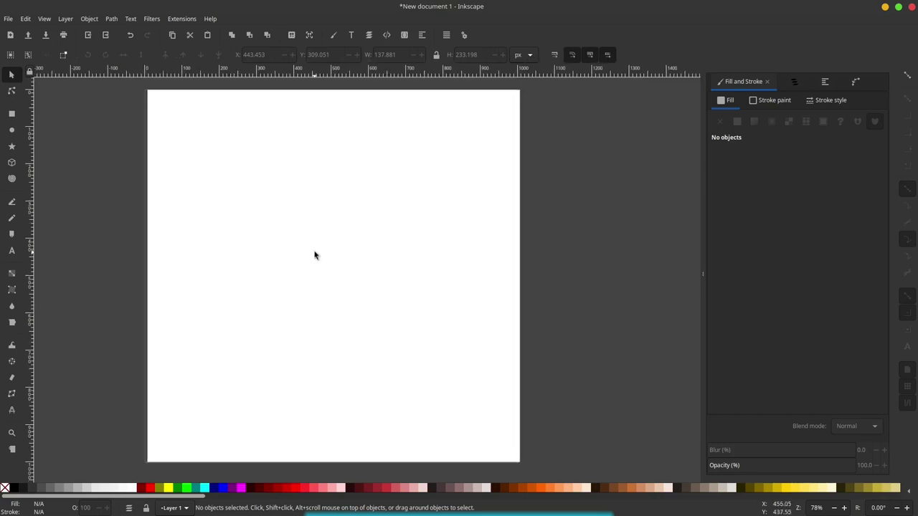
# Choose the Pencil tool with its Shape option set to None.
pyautogui.click(15, 222)
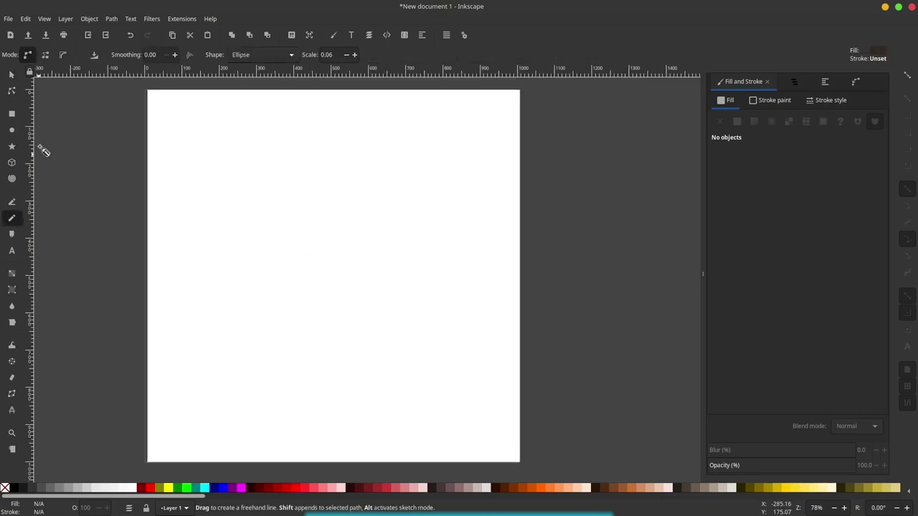
pyautogui.click(289, 54)
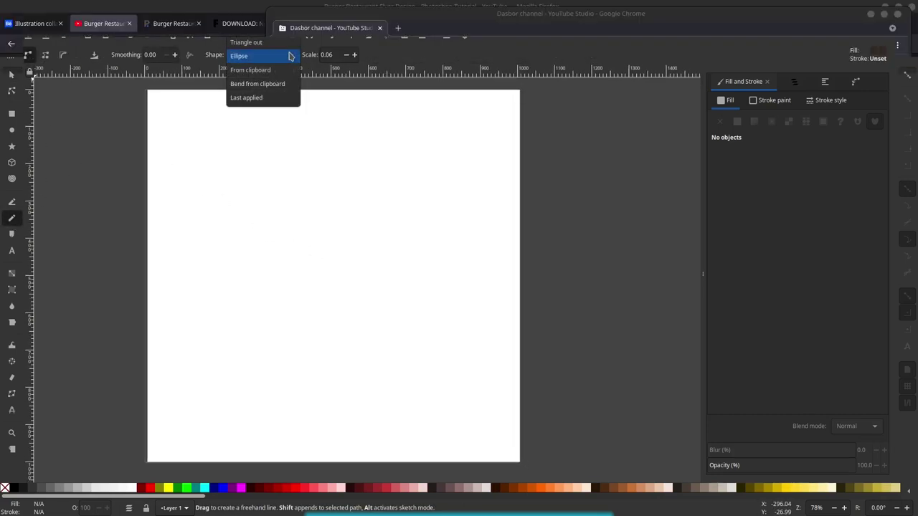
pyautogui.click(270, 14)
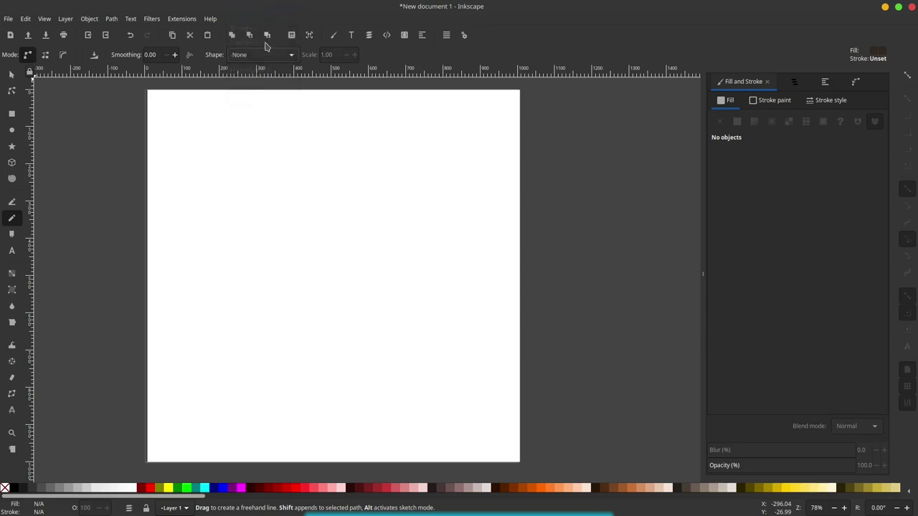
pyautogui.scroll(1, 286, 243)
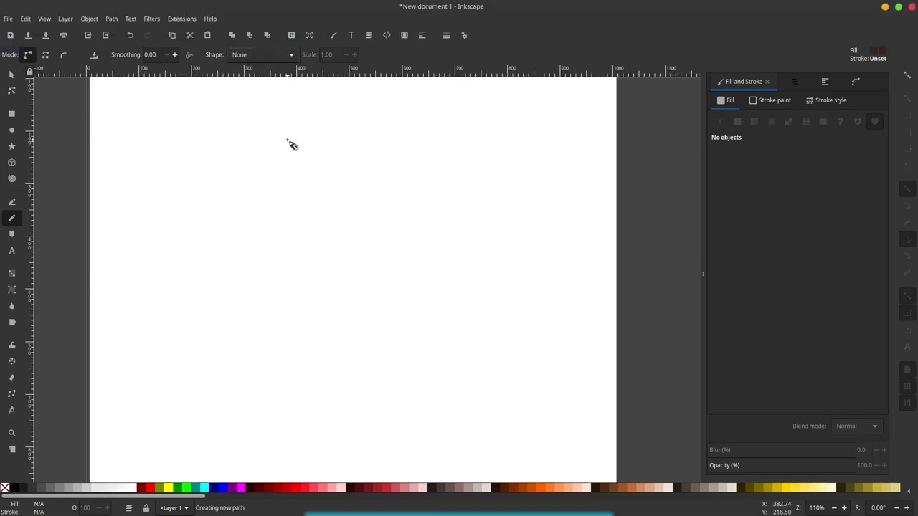
# Draw the jagged left half of the pine tree as a closed dark-brown (322923ff) path, then select it.
pyautogui.moveTo(287, 141); pyautogui.dragTo(282, 149)
pyautogui.moveTo(267, 211); pyautogui.dragTo(244, 246)
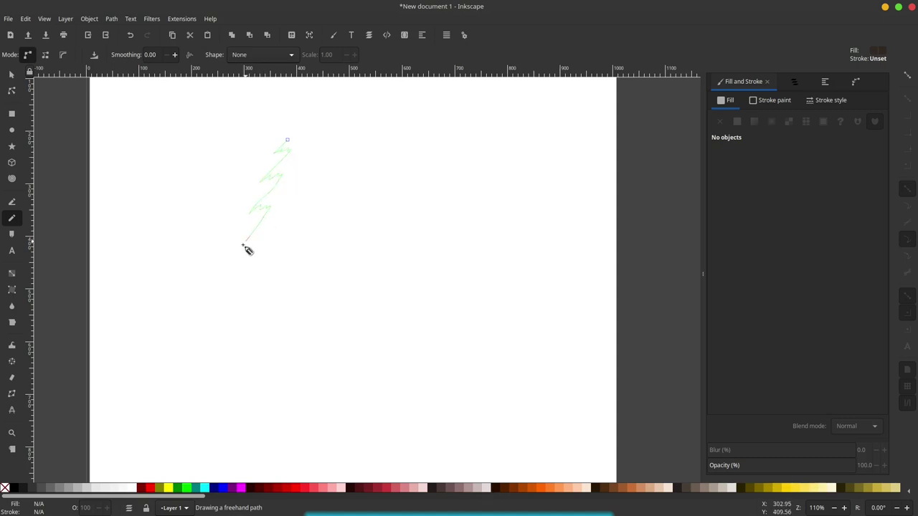
pyautogui.moveTo(237, 279)
pyautogui.mouseDown()
pyautogui.moveTo(229, 352)
pyautogui.moveTo(189, 397)
pyautogui.moveTo(213, 418)
pyautogui.moveTo(164, 457)
pyautogui.moveTo(291, 427)
pyautogui.mouseUp()
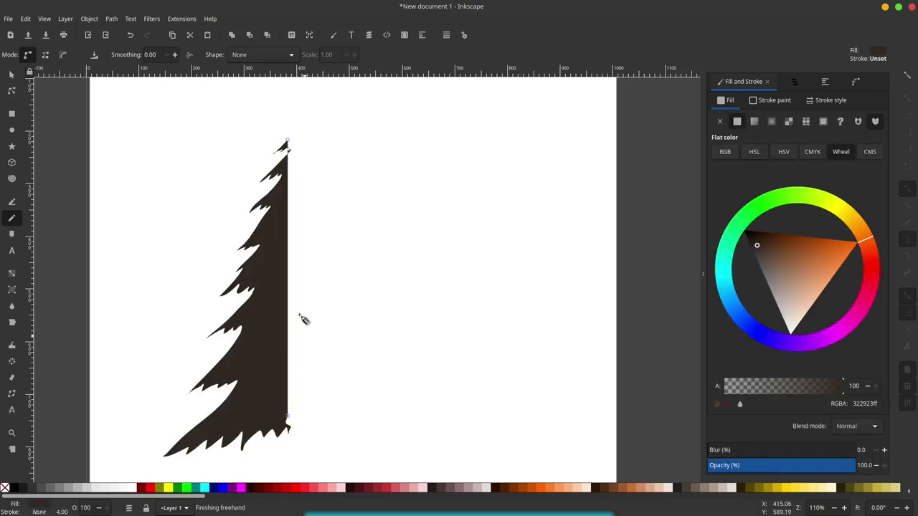
pyautogui.press('s')
pyautogui.press('-')
pyautogui.rightClick(261, 260)
# Duplicate the tree half, mirror it horizontally, and place it flush beside the original.
pyautogui.click(301, 307)
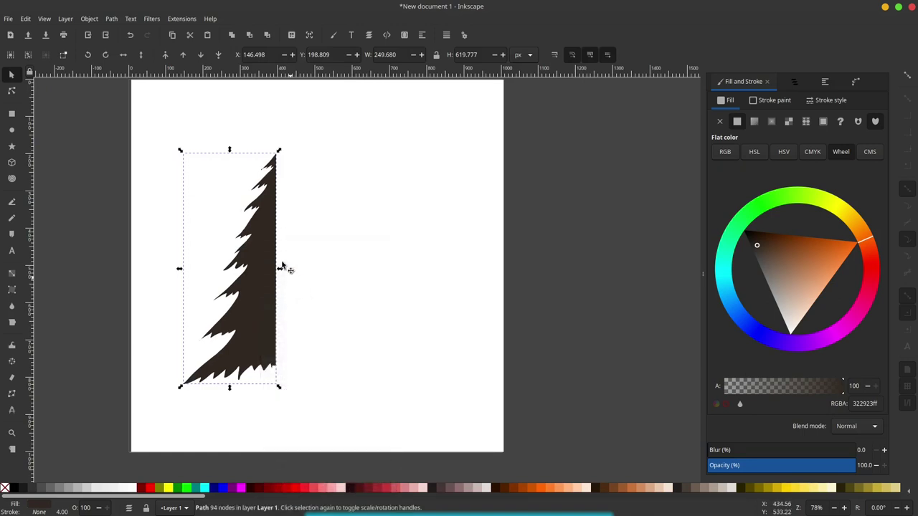
pyautogui.click(123, 55)
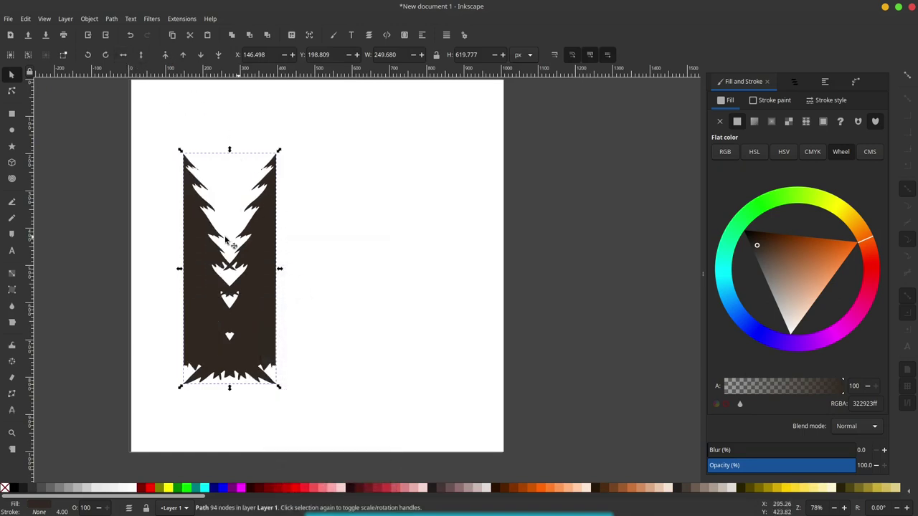
pyautogui.moveTo(203, 244); pyautogui.dragTo(293, 245)
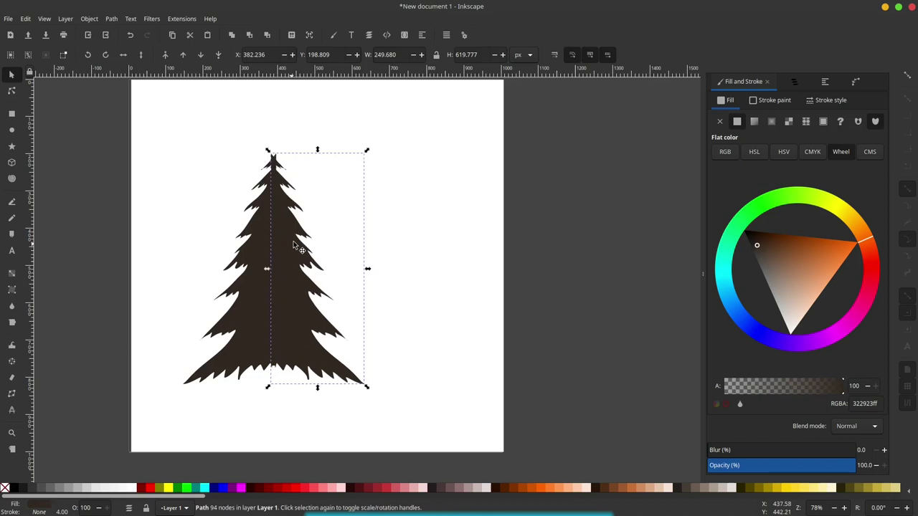
pyautogui.click(549, 220)
pyautogui.scroll(2, 308, 223)
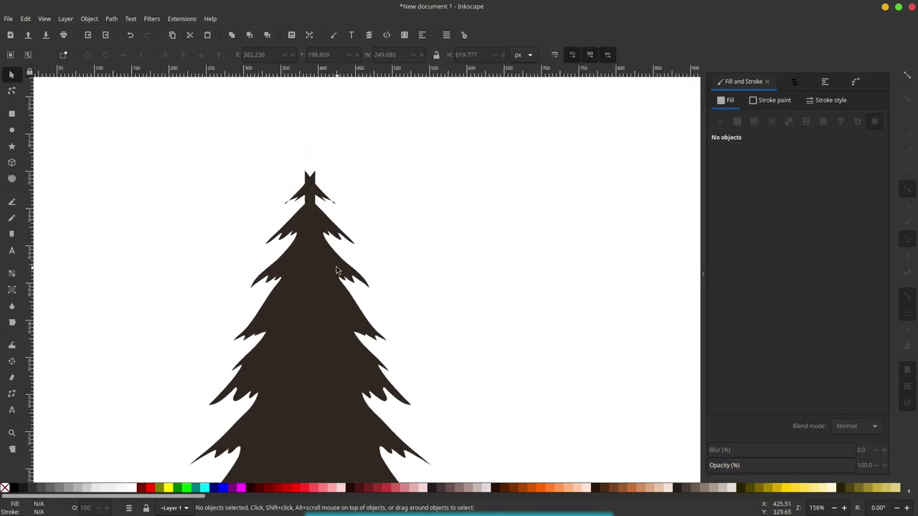
pyautogui.click(309, 217)
pyautogui.scroll(1, 306, 215)
pyautogui.moveTo(328, 224); pyautogui.dragTo(339, 221)
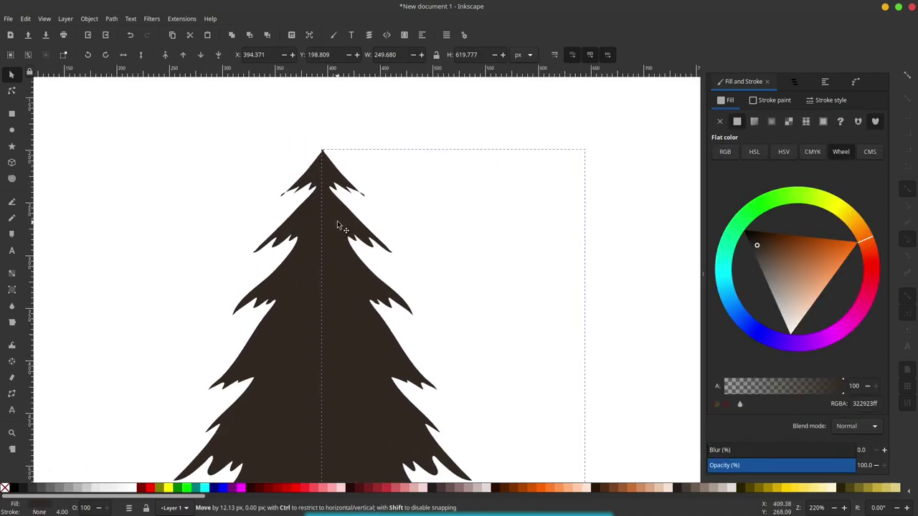
# Union both tree halves into a single path.
pyautogui.keyDown('shift'); pyautogui.click(298, 214); pyautogui.keyUp('shift')
pyautogui.scroll(-2, 301, 215)
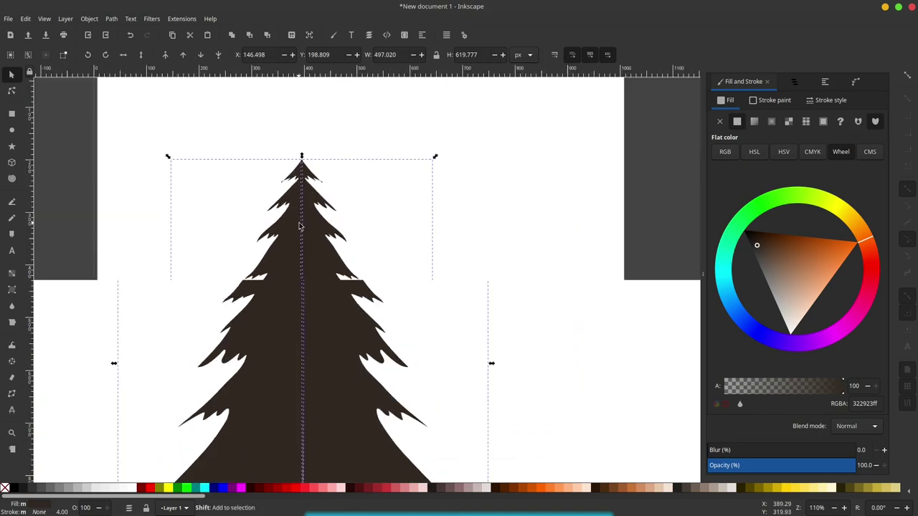
pyautogui.click(112, 18)
pyautogui.click(129, 68)
pyautogui.scroll(-3, 292, 281)
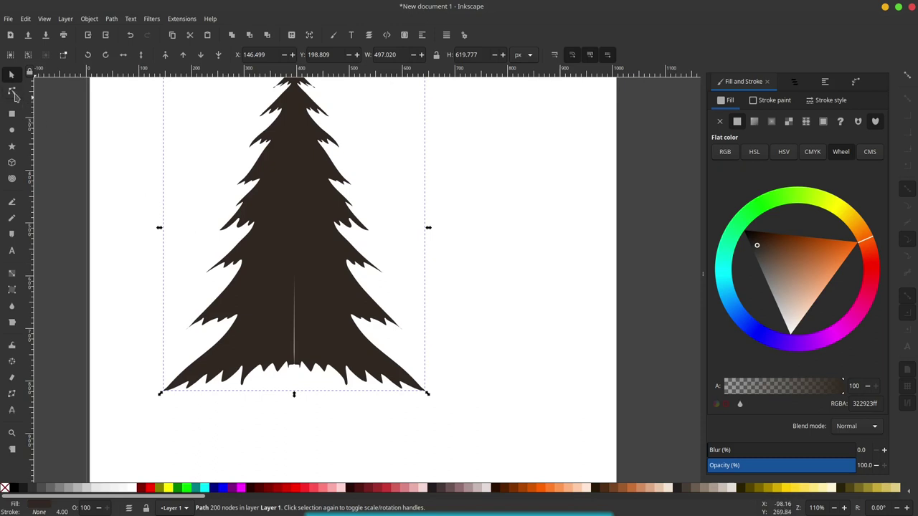
# Delete the centre slit nodes so the tree becomes one seamless silhouette.
pyautogui.click(11, 91)
pyautogui.scroll(1, 297, 307)
pyautogui.moveTo(282, 238); pyautogui.dragTo(312, 385)
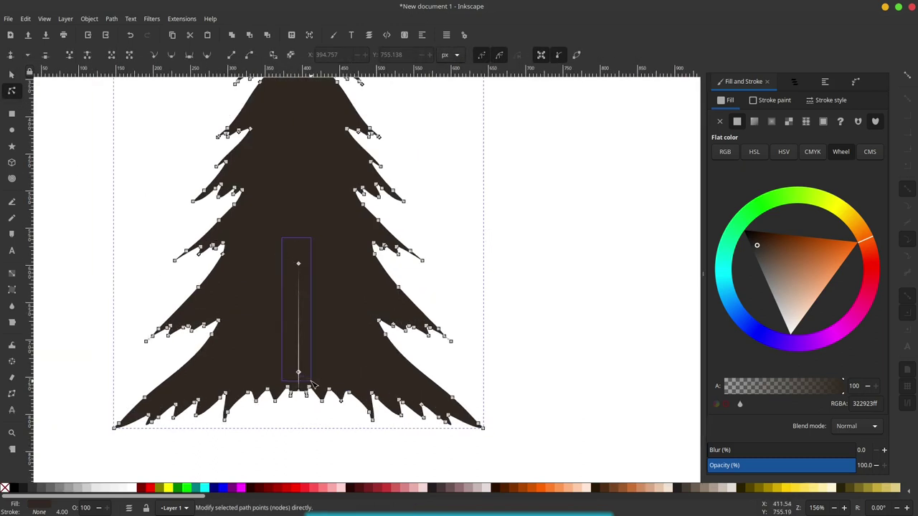
pyautogui.press('Delete')
pyautogui.press('s')
pyautogui.scroll(-1, 331, 303)
pyautogui.click(331, 303)
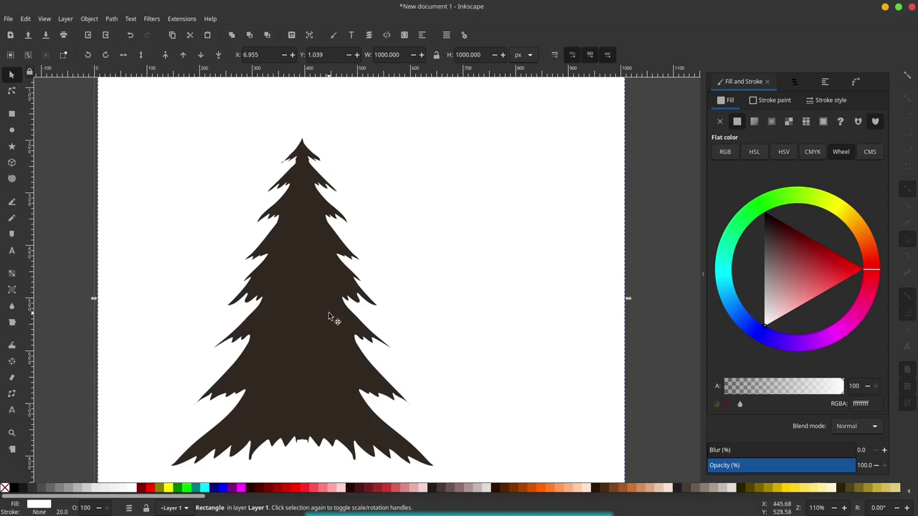
pyautogui.click(328, 316)
pyautogui.scroll(-1, 207, 327)
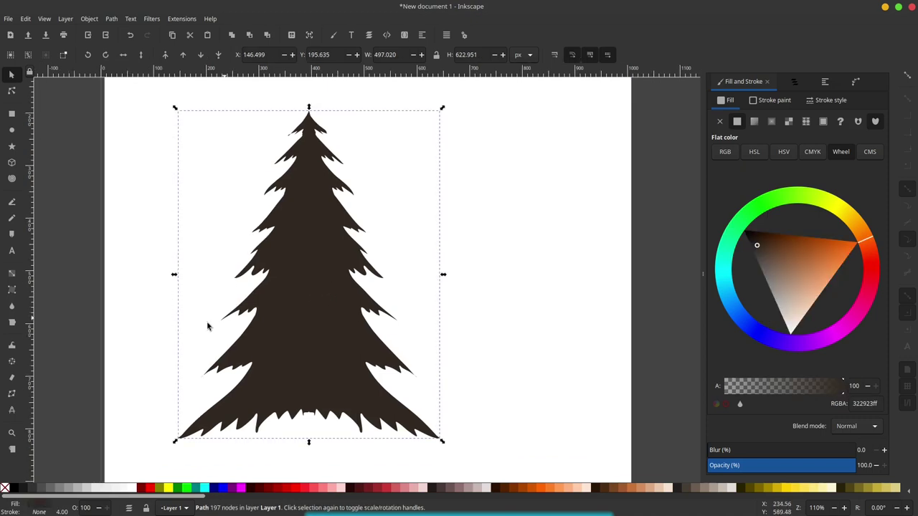
# Add a vertical gradient from base to tip with an opaque light-green top stop.
pyautogui.click(12, 275)
pyautogui.moveTo(313, 387); pyautogui.dragTo(311, 129)
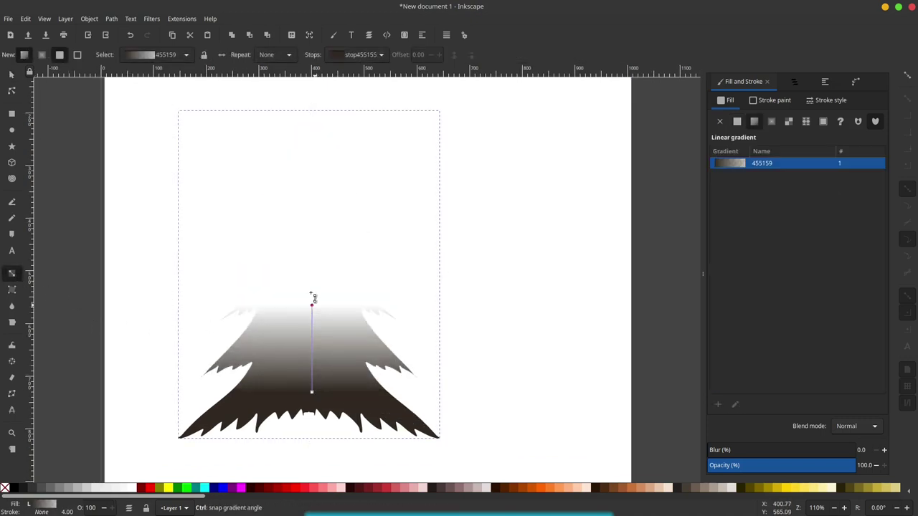
pyautogui.click(311, 131)
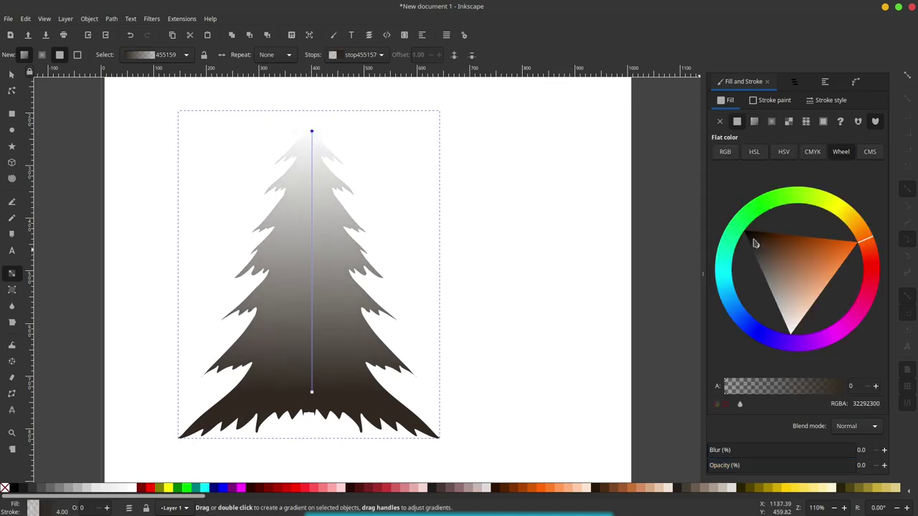
pyautogui.click(761, 212)
pyautogui.click(780, 303)
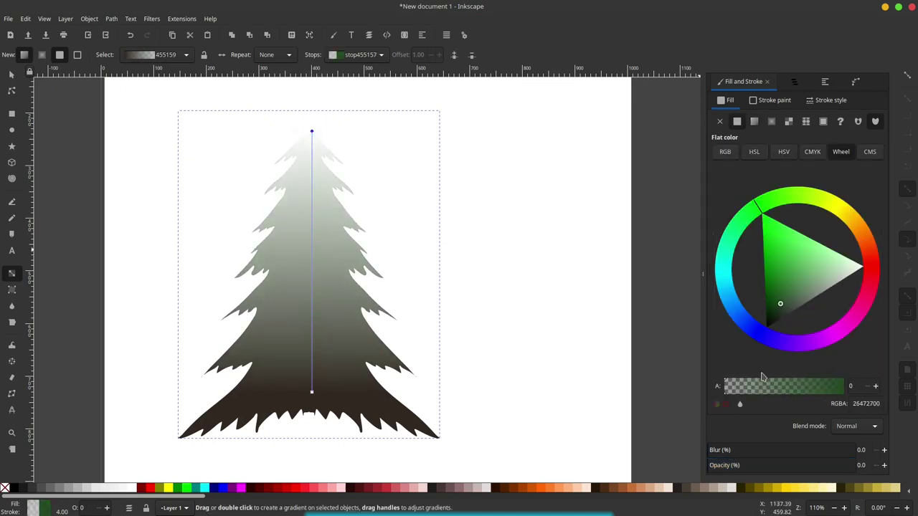
pyautogui.moveTo(726, 385); pyautogui.dragTo(876, 387)
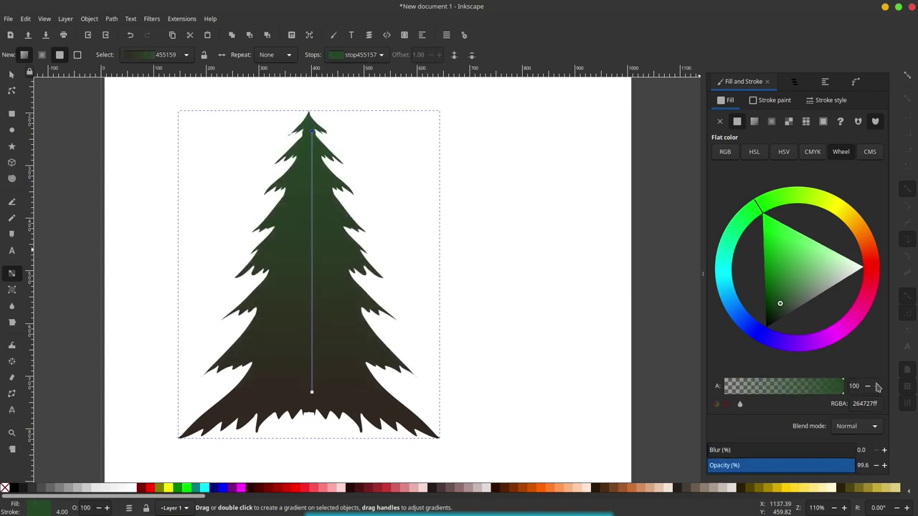
pyautogui.click(793, 285)
pyautogui.moveTo(795, 287); pyautogui.dragTo(792, 281)
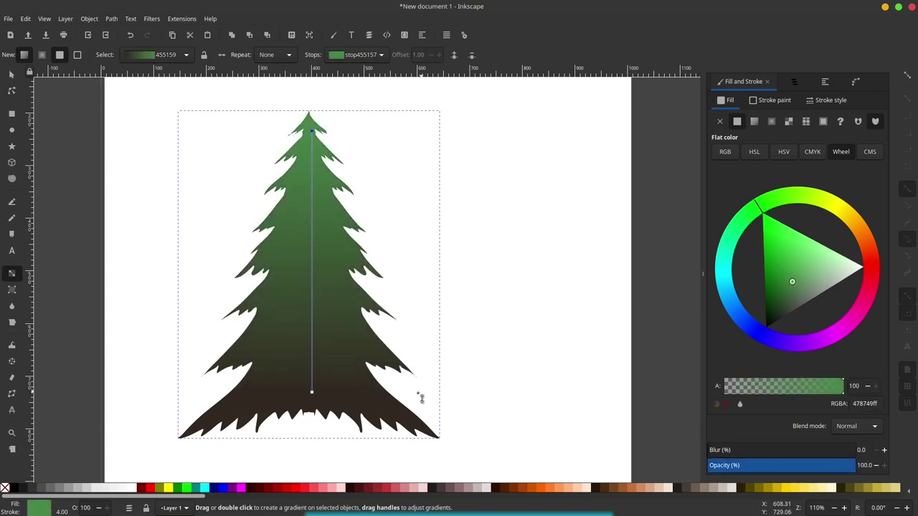
# Set the gradient's bottom stop to a dark, greyish green.
pyautogui.click(311, 393)
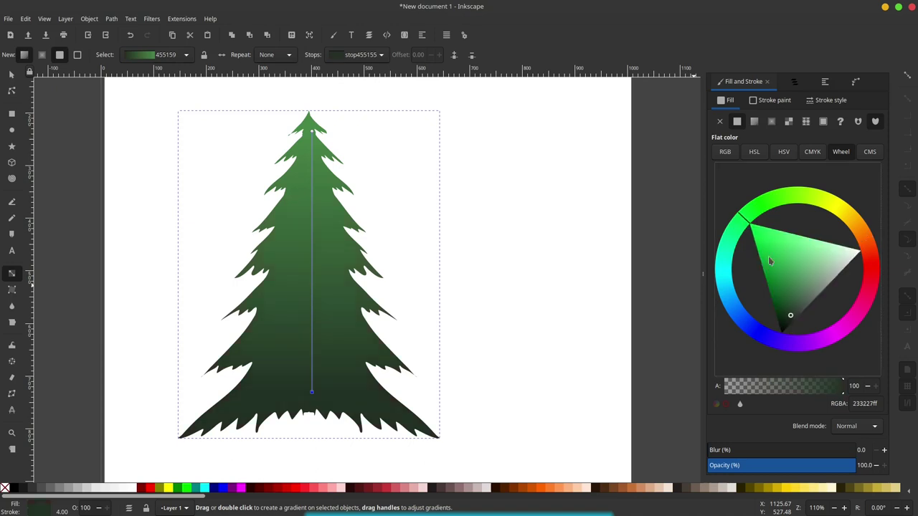
pyautogui.moveTo(770, 261); pyautogui.dragTo(781, 300)
pyautogui.moveTo(773, 466); pyautogui.dragTo(853, 465)
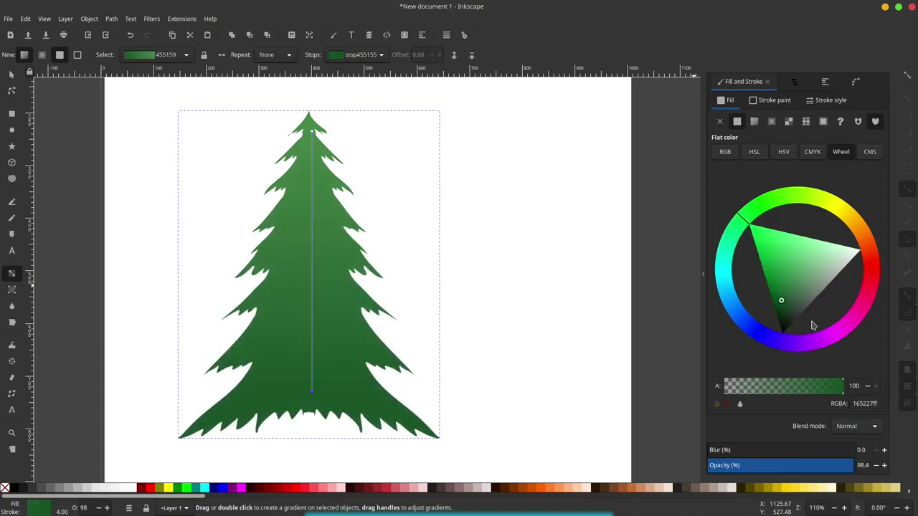
pyautogui.click(800, 303)
pyautogui.moveTo(801, 309); pyautogui.dragTo(796, 299)
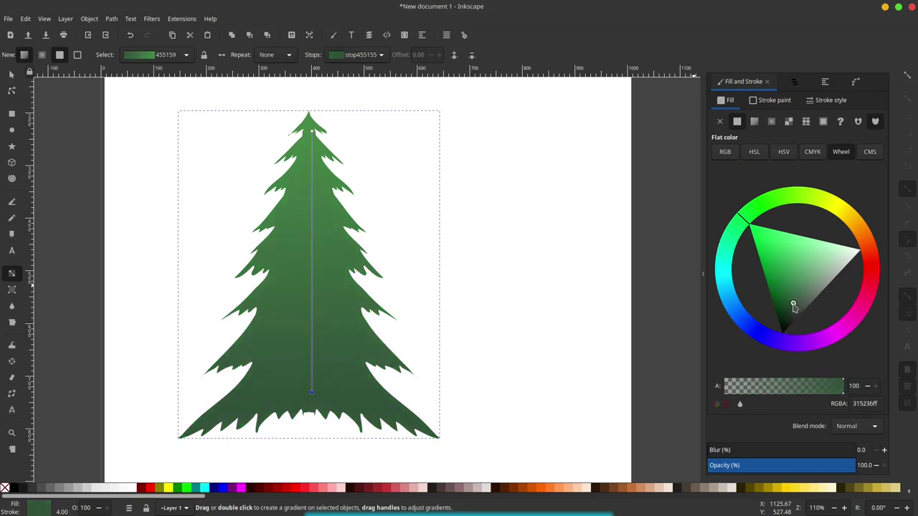
pyautogui.moveTo(794, 307); pyautogui.dragTo(792, 304)
# Move the gradient tree slightly up and to the right on the page.
pyautogui.click(11, 75)
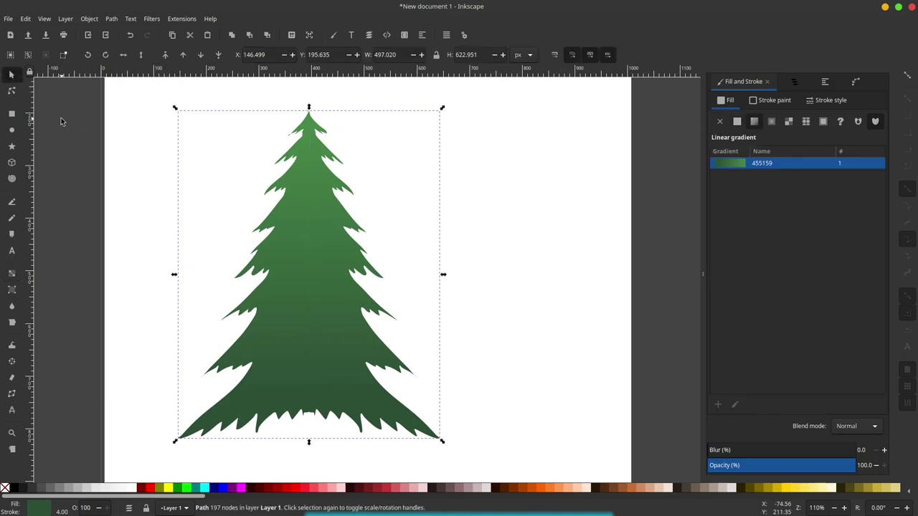
pyautogui.click(61, 122)
pyautogui.scroll(-3, 326, 315)
pyautogui.keyDown('ctrl'); pyautogui.scroll(-2, 324, 294); pyautogui.keyUp('ctrl')
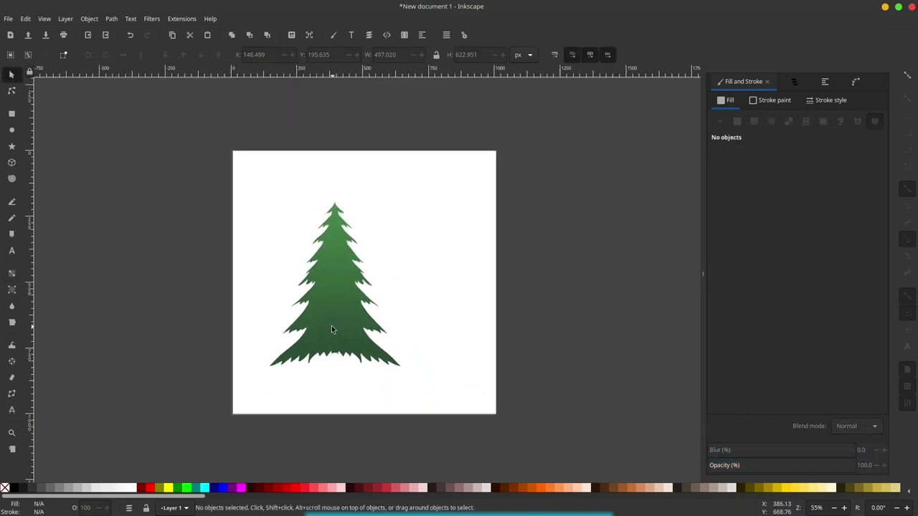
pyautogui.keyDown('ctrl'); pyautogui.scroll(1, 332, 320); pyautogui.keyUp('ctrl')
pyautogui.moveTo(333, 314); pyautogui.dragTo(366, 258)
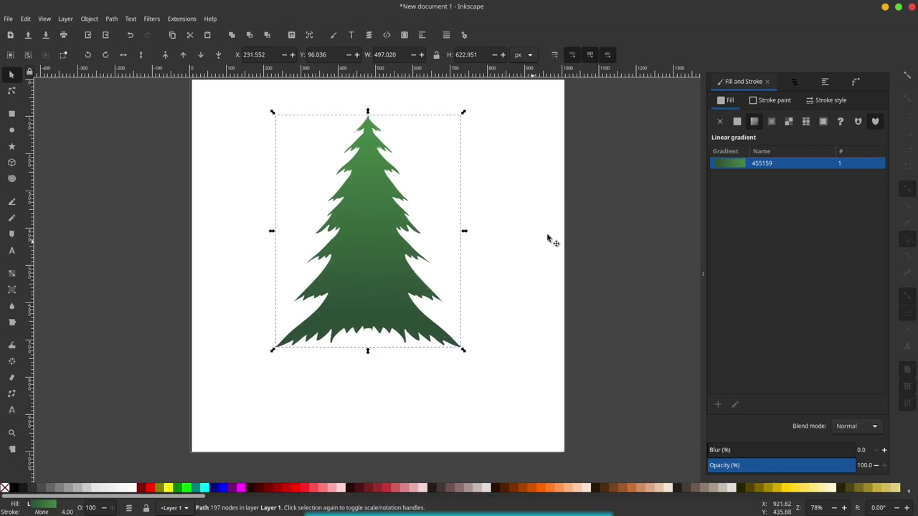
pyautogui.click(512, 252)
pyautogui.keyDown('ctrl'); pyautogui.scroll(1, 355, 328); pyautogui.keyUp('ctrl')
pyautogui.keyDown('ctrl'); pyautogui.scroll(1, 378, 322); pyautogui.keyUp('ctrl')
pyautogui.hscroll(-2, 371, 300)
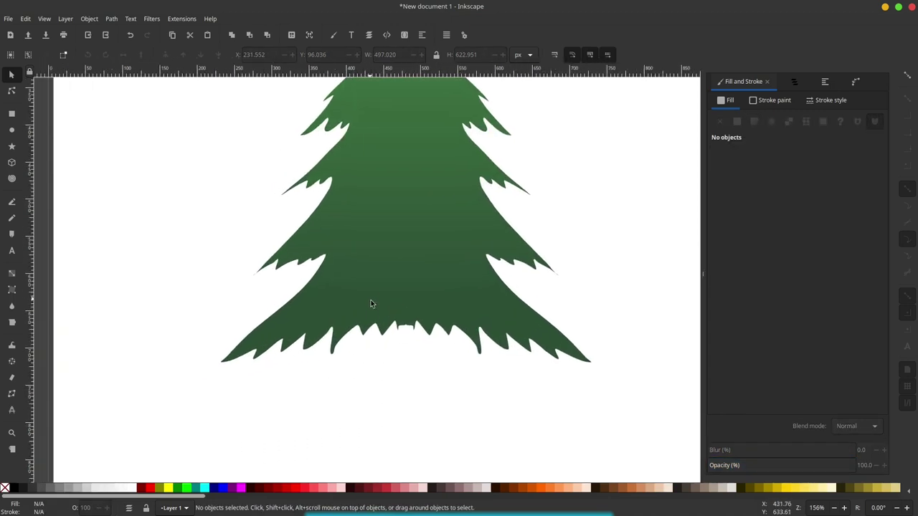
pyautogui.scroll(-1, 371, 300)
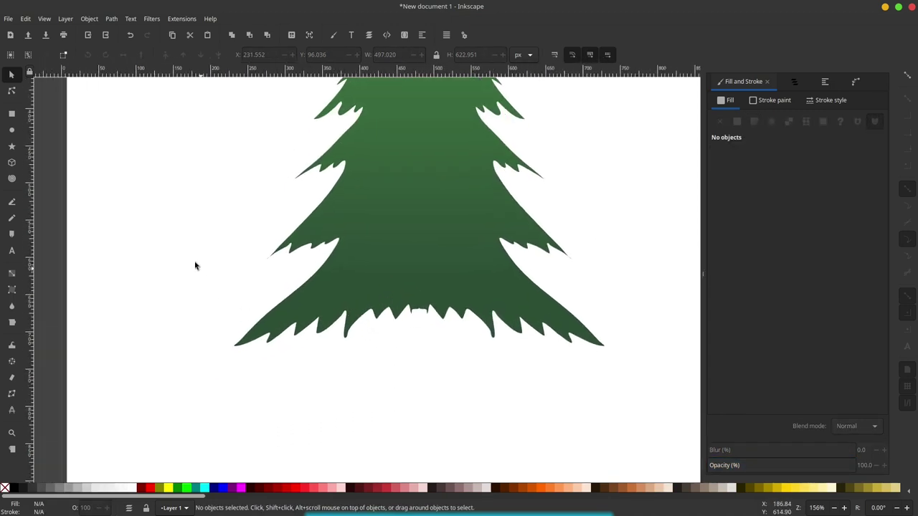
# Draw a closed zigzag shadow along the tree's bottom fringe and fill it deep green.
pyautogui.click(12, 220)
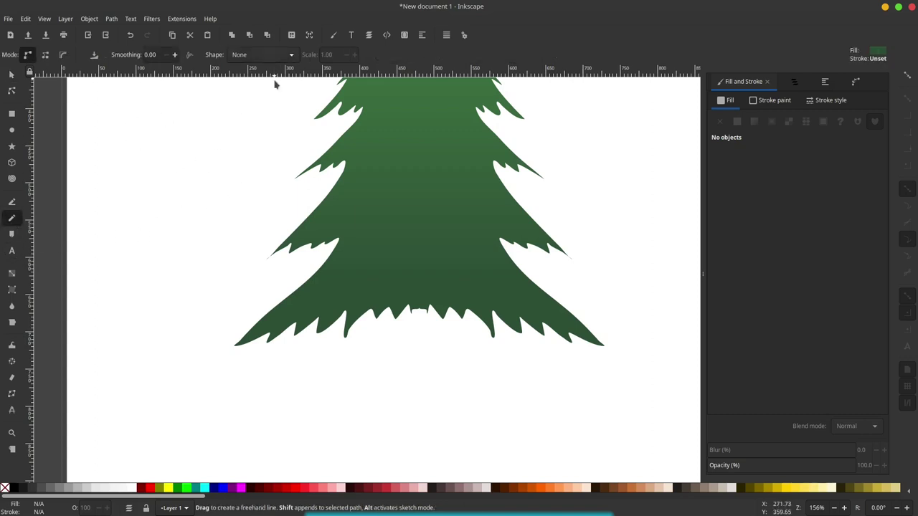
pyautogui.keyDown('ctrl'); pyautogui.scroll(1, 305, 337); pyautogui.keyUp('ctrl')
pyautogui.moveTo(141, 393)
pyautogui.mouseDown()
pyautogui.moveTo(181, 408)
pyautogui.moveTo(256, 325)
pyautogui.mouseUp()
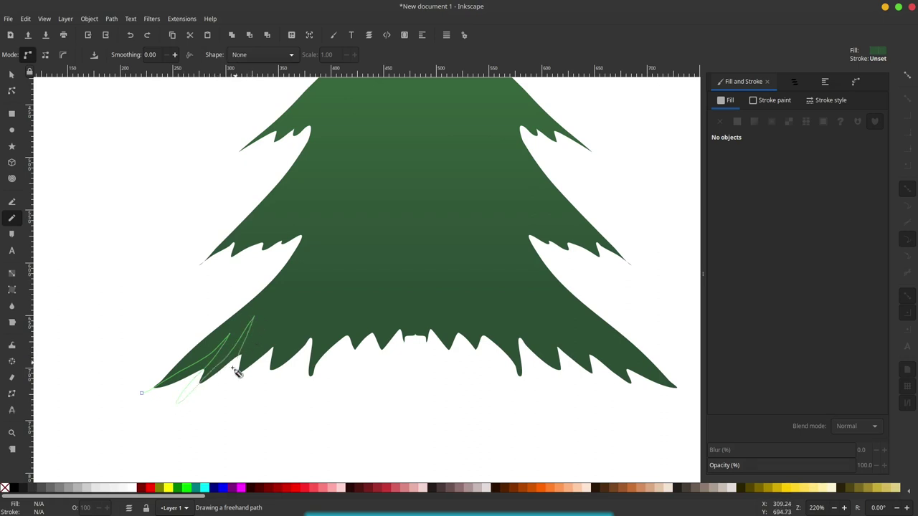
pyautogui.moveTo(242, 373)
pyautogui.mouseDown()
pyautogui.moveTo(293, 311)
pyautogui.moveTo(256, 387)
pyautogui.moveTo(323, 316)
pyautogui.moveTo(310, 383)
pyautogui.moveTo(366, 289)
pyautogui.moveTo(447, 322)
pyautogui.moveTo(455, 299)
pyautogui.moveTo(484, 352)
pyautogui.moveTo(506, 339)
pyautogui.moveTo(541, 378)
pyautogui.moveTo(511, 305)
pyautogui.moveTo(574, 381)
pyautogui.moveTo(566, 337)
pyautogui.moveTo(604, 380)
pyautogui.moveTo(593, 329)
pyautogui.mouseUp()
pyautogui.moveTo(593, 328); pyautogui.dragTo(623, 374)
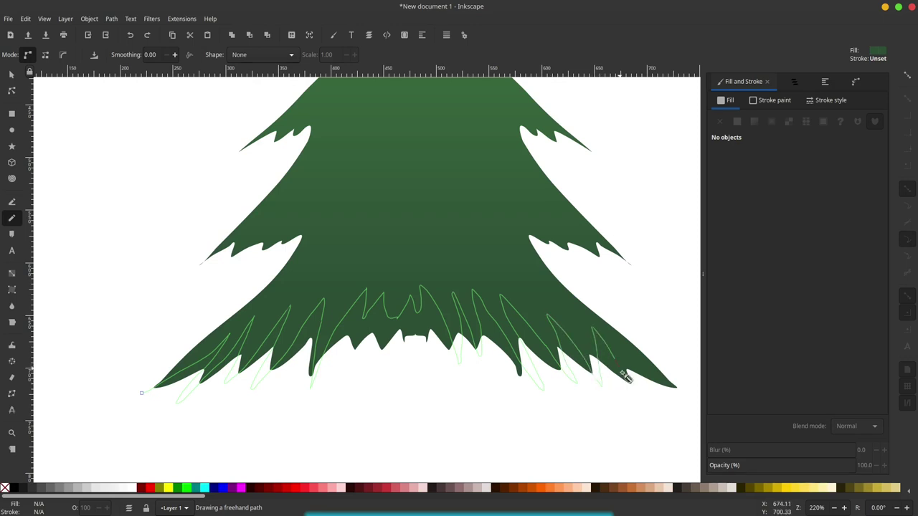
pyautogui.moveTo(681, 399)
pyautogui.mouseDown()
pyautogui.moveTo(488, 442)
pyautogui.moveTo(176, 437)
pyautogui.moveTo(143, 395)
pyautogui.mouseUp()
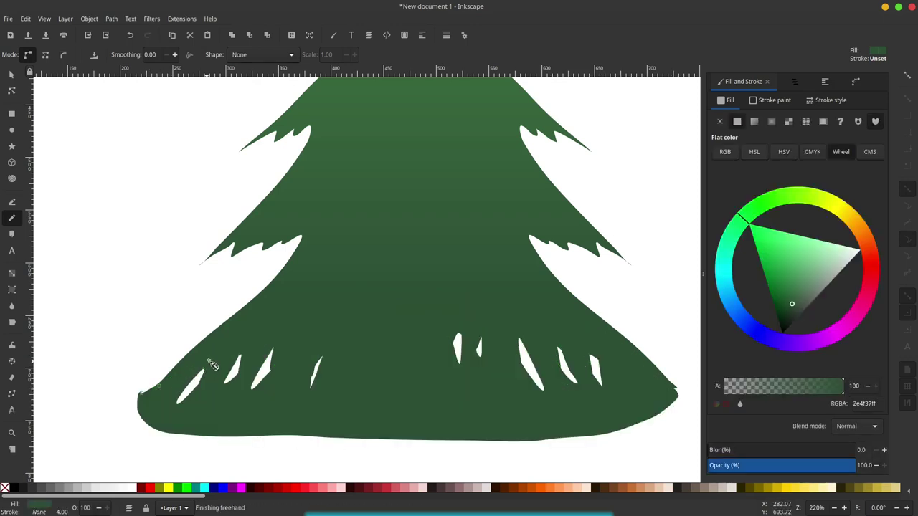
pyautogui.moveTo(792, 307); pyautogui.dragTo(788, 310)
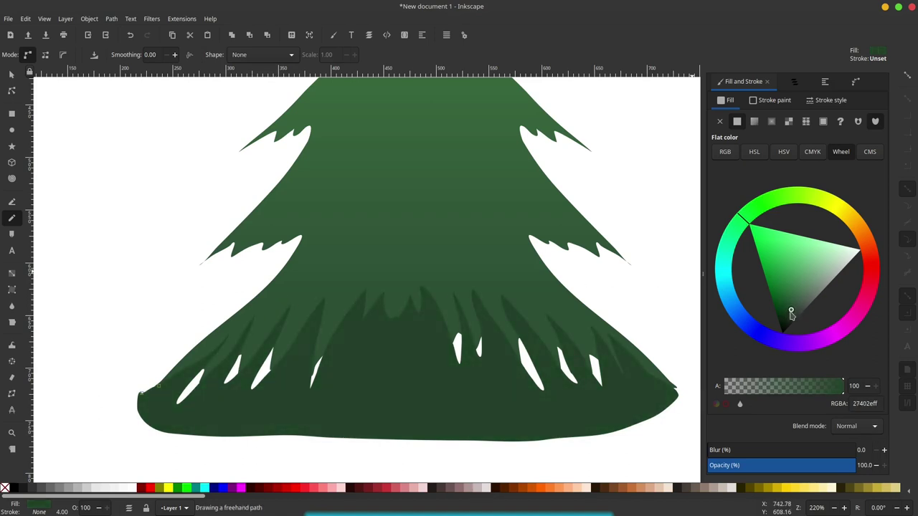
pyautogui.moveTo(784, 313)
pyautogui.mouseDown()
pyautogui.moveTo(778, 306)
pyautogui.moveTo(793, 308)
pyautogui.moveTo(788, 315)
pyautogui.mouseUp()
pyautogui.click(12, 75)
pyautogui.scroll(2, 170, 296)
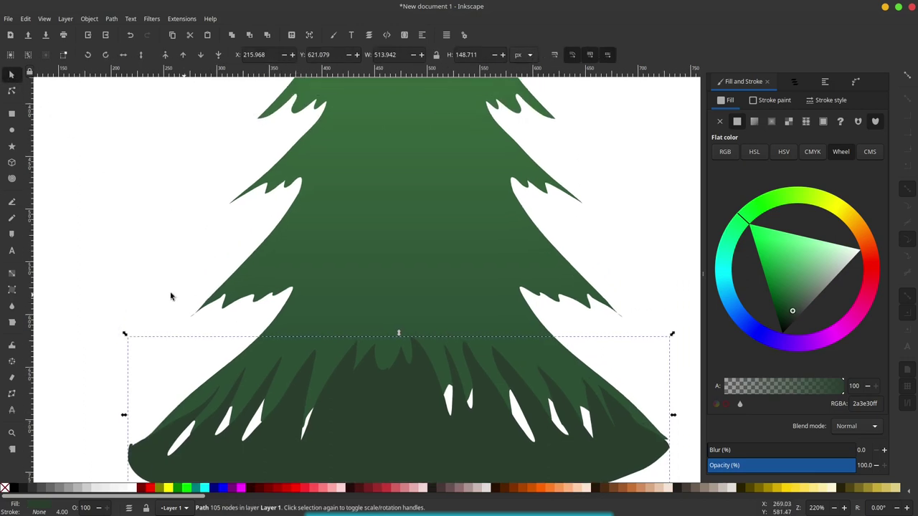
# Draw a zigzag dark shadow across the lower branch tier.
pyautogui.click(11, 218)
pyautogui.keyDown('ctrl'); pyautogui.scroll(1, 218, 313); pyautogui.keyUp('ctrl')
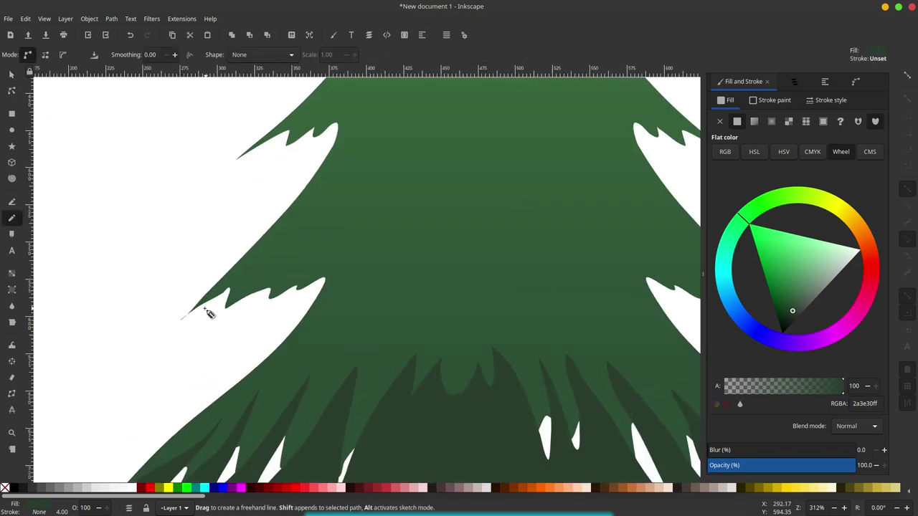
pyautogui.hscroll(1, 172, 322)
pyautogui.hscroll(2, 144, 323)
pyautogui.scroll(1, 145, 324)
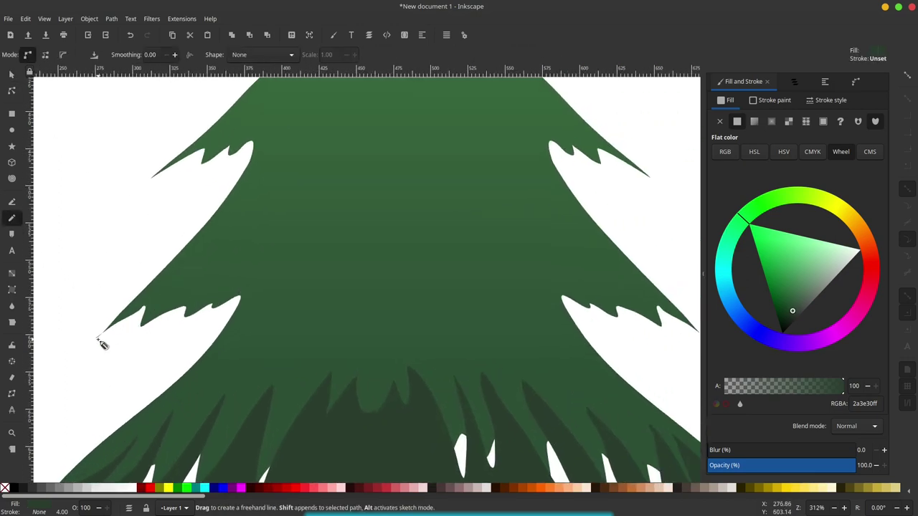
pyautogui.moveTo(98, 338)
pyautogui.mouseDown()
pyautogui.moveTo(188, 299)
pyautogui.moveTo(179, 323)
pyautogui.moveTo(279, 262)
pyautogui.moveTo(281, 285)
pyautogui.moveTo(330, 266)
pyautogui.moveTo(416, 199)
pyautogui.moveTo(457, 259)
pyautogui.moveTo(549, 254)
pyautogui.moveTo(643, 313)
pyautogui.moveTo(639, 291)
pyautogui.mouseUp()
pyautogui.moveTo(693, 331)
pyautogui.mouseDown()
pyautogui.moveTo(596, 335)
pyautogui.moveTo(502, 292)
pyautogui.moveTo(440, 283)
pyautogui.moveTo(400, 309)
pyautogui.moveTo(328, 304)
pyautogui.moveTo(176, 345)
pyautogui.moveTo(123, 352)
pyautogui.moveTo(95, 343)
pyautogui.moveTo(106, 328)
pyautogui.mouseUp()
# Add dark shadow shapes on the next branch tiers up the tree.
pyautogui.scroll(4, 259, 327)
pyautogui.moveTo(118, 289)
pyautogui.mouseDown()
pyautogui.moveTo(273, 206)
pyautogui.moveTo(338, 211)
pyautogui.moveTo(420, 198)
pyautogui.moveTo(535, 231)
pyautogui.moveTo(490, 256)
pyautogui.moveTo(499, 278)
pyautogui.moveTo(473, 260)
pyautogui.moveTo(423, 251)
pyautogui.moveTo(361, 266)
pyautogui.moveTo(293, 258)
pyautogui.moveTo(116, 312)
pyautogui.moveTo(117, 290)
pyautogui.mouseUp()
pyautogui.press('Escape')
pyautogui.press('n')
pyautogui.click(471, 242)
pyautogui.press('p')
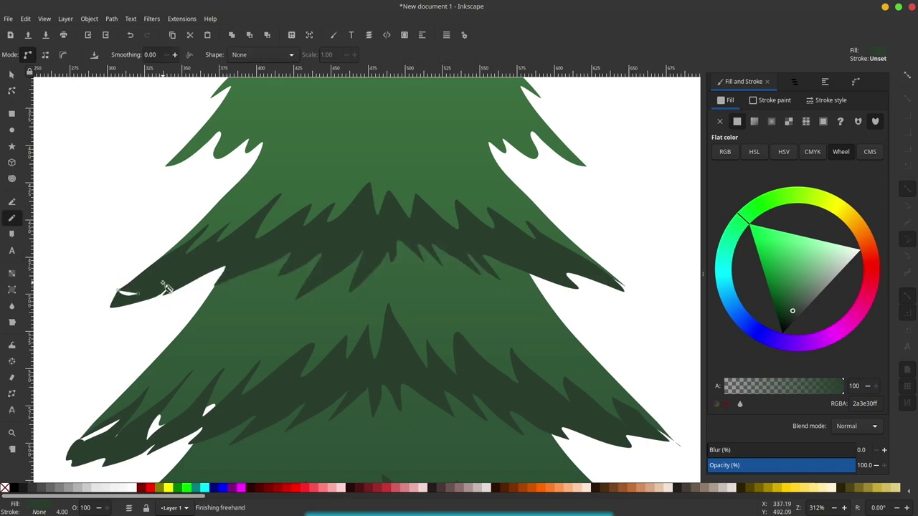
pyautogui.scroll(3, 160, 287)
pyautogui.press('Escape')
pyautogui.moveTo(192, 258)
pyautogui.mouseDown()
pyautogui.moveTo(231, 270)
pyautogui.moveTo(329, 204)
pyautogui.moveTo(487, 189)
pyautogui.moveTo(636, 273)
pyautogui.moveTo(533, 243)
pyautogui.moveTo(410, 230)
pyautogui.moveTo(302, 258)
pyautogui.moveTo(194, 267)
pyautogui.moveTo(305, 247)
pyautogui.moveTo(396, 246)
pyautogui.moveTo(492, 273)
pyautogui.moveTo(347, 254)
pyautogui.moveTo(269, 276)
pyautogui.moveTo(178, 278)
pyautogui.moveTo(318, 222)
pyautogui.moveTo(389, 256)
pyautogui.moveTo(381, 273)
pyautogui.moveTo(179, 275)
pyautogui.moveTo(242, 248)
pyautogui.moveTo(308, 267)
pyautogui.moveTo(156, 293)
pyautogui.mouseUp()
# Draw a closed dark-green (2a3e30ff) shadow on the top branch tier just below the tip.
pyautogui.scroll(3, 215, 280)
pyautogui.press('Escape')
pyautogui.scroll(3, 178, 279)
pyautogui.press('Escape')
pyautogui.scroll(3, 158, 297)
pyautogui.press('Escape')
pyautogui.scroll(3, 156, 293)
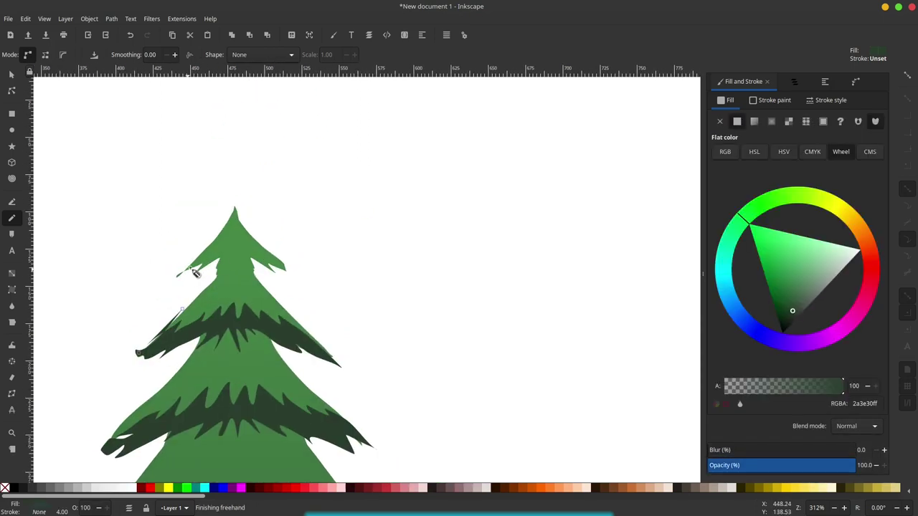
pyautogui.press('Escape')
pyautogui.moveTo(233, 252)
pyautogui.mouseDown()
pyautogui.moveTo(287, 267)
pyautogui.moveTo(239, 283)
pyautogui.mouseUp()
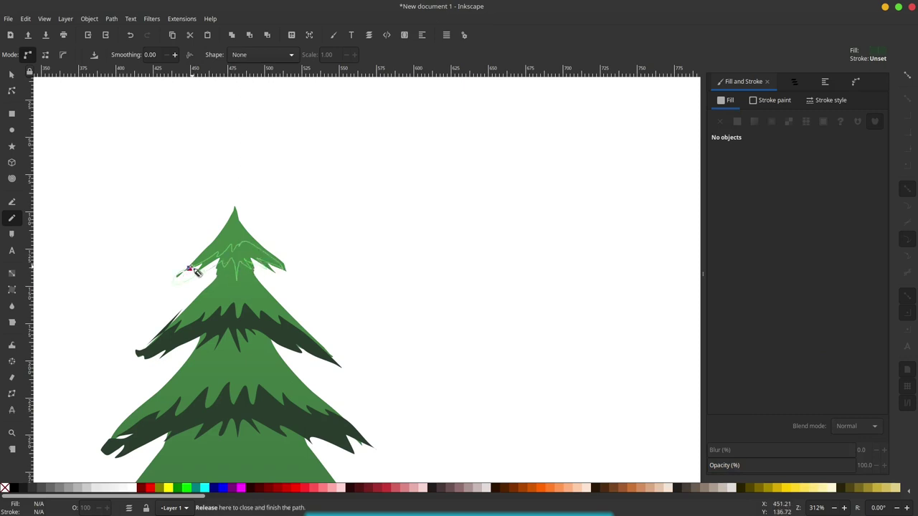
pyautogui.moveTo(178, 284); pyautogui.dragTo(190, 269)
# Select all shapes with the same dark fill and union them into one path.
pyautogui.click(17, 76)
pyautogui.keyDown('ctrl'); pyautogui.scroll(-2, 345, 301); pyautogui.keyUp('ctrl')
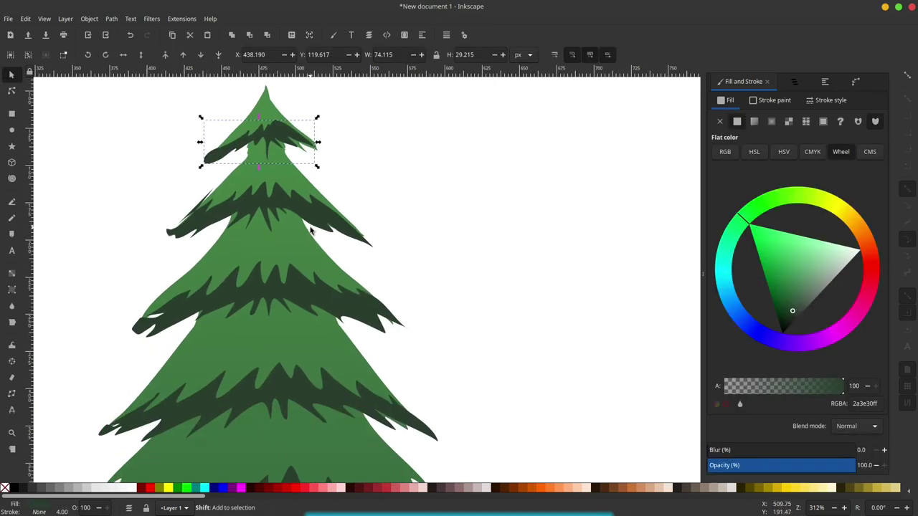
pyautogui.keyDown('ctrl'); pyautogui.scroll(-1, 351, 315); pyautogui.keyUp('ctrl')
pyautogui.keyDown('ctrl'); pyautogui.scroll(-1, 357, 333); pyautogui.keyUp('ctrl')
pyautogui.scroll(-2, 357, 334)
pyautogui.scroll(1, 352, 258)
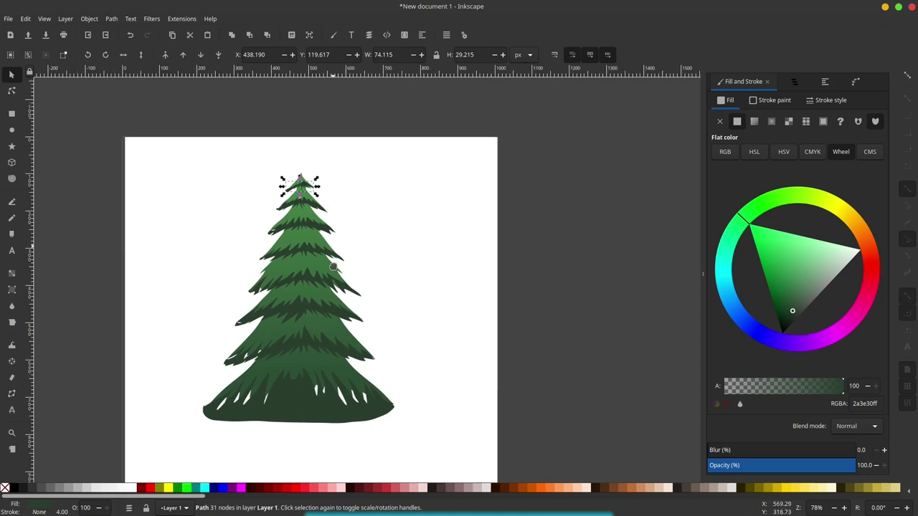
pyautogui.scroll(-2, 366, 280)
pyautogui.click(378, 334)
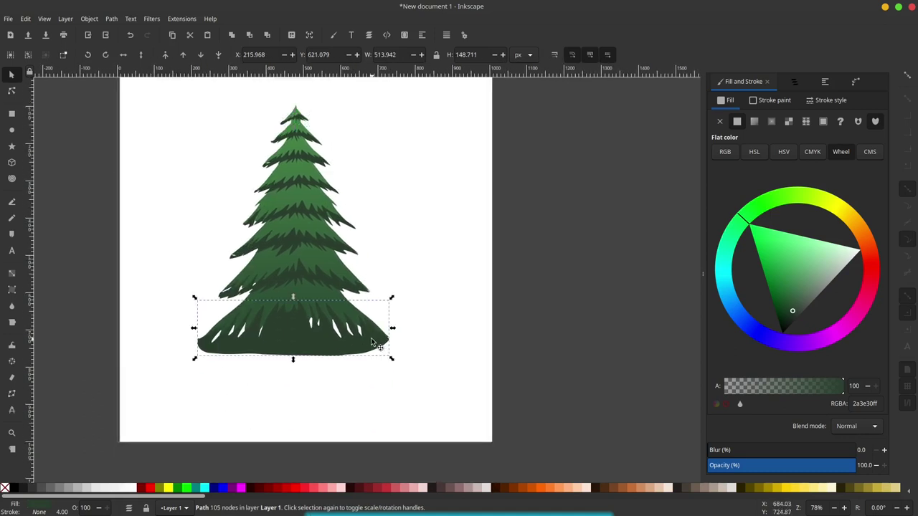
pyautogui.rightClick(374, 344)
pyautogui.moveTo(406, 187)
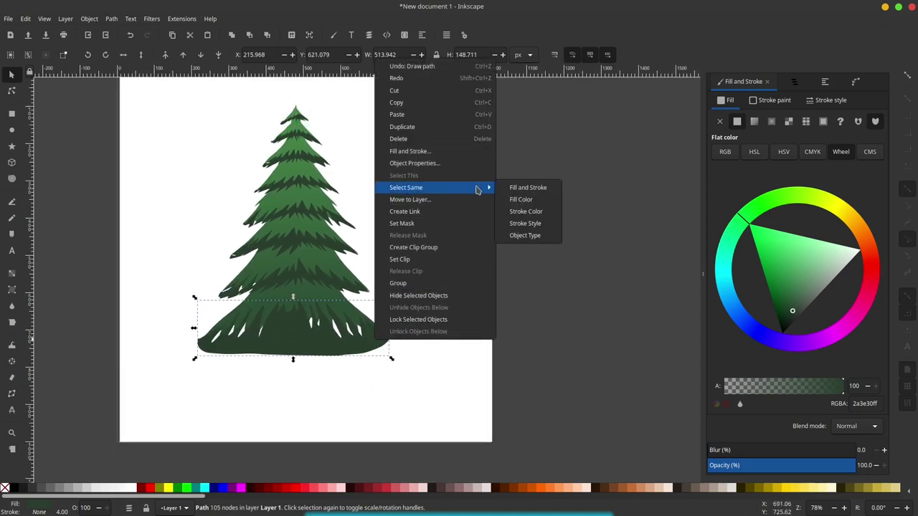
pyautogui.click(522, 201)
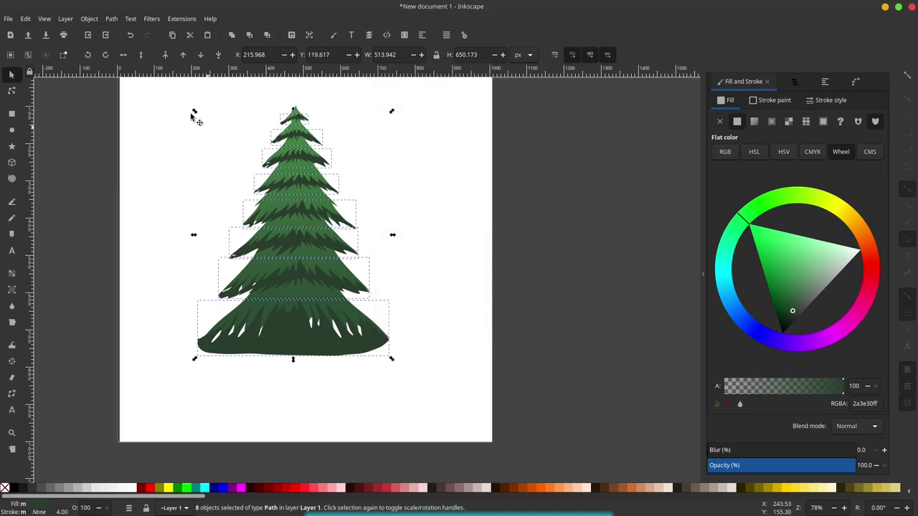
pyautogui.click(112, 22)
pyautogui.click(129, 69)
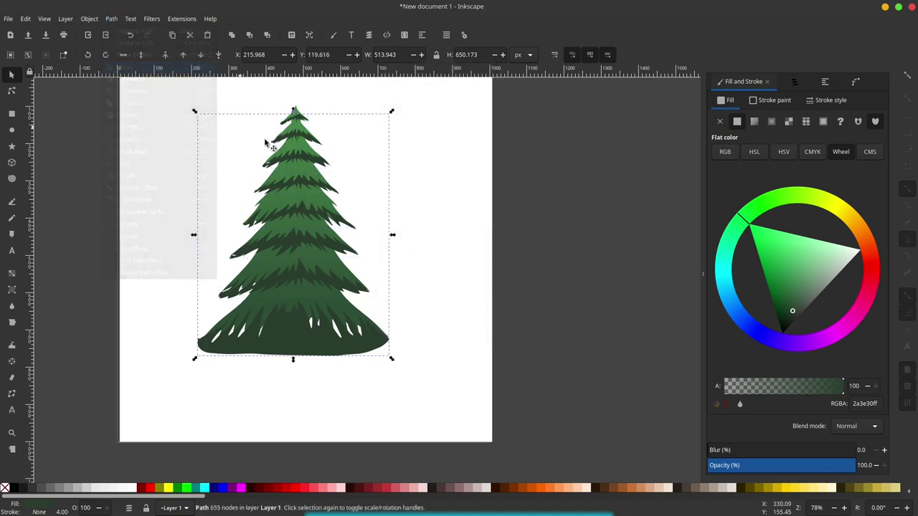
# Duplicate the gradient tree shape.
pyautogui.click(563, 216)
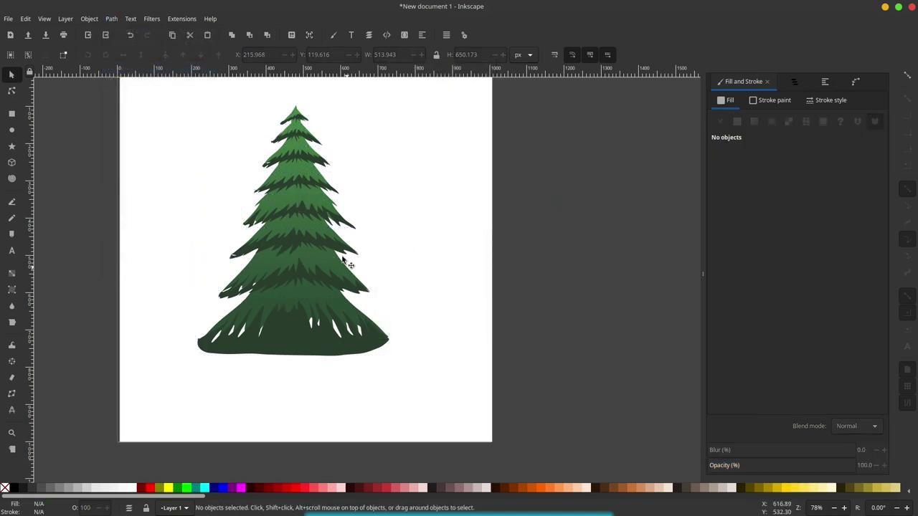
pyautogui.click(297, 113)
pyautogui.rightClick(297, 112)
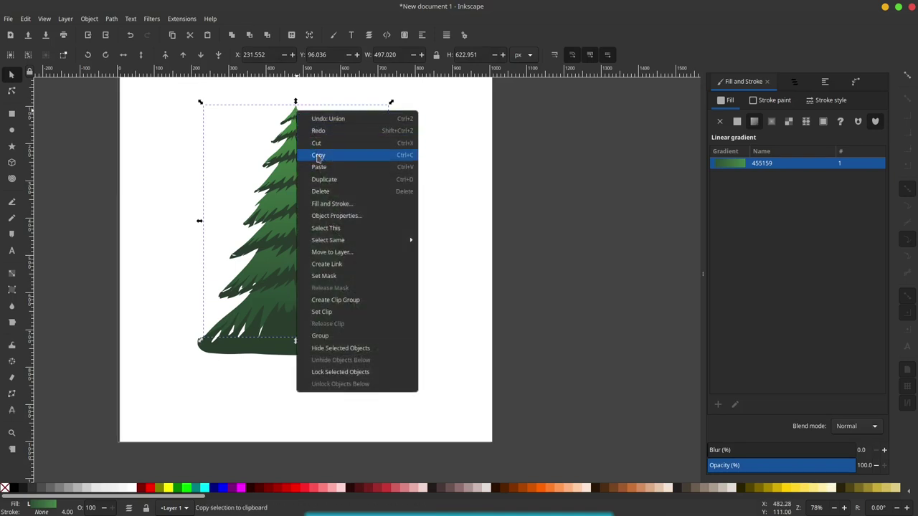
pyautogui.click(334, 180)
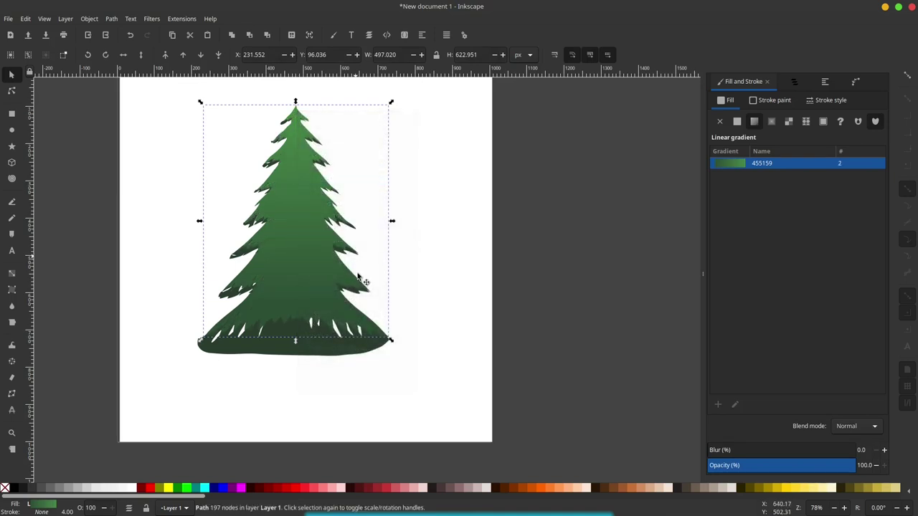
# Intersect the merged shading with the tree copy to trim it to the silhouette.
pyautogui.click(369, 351)
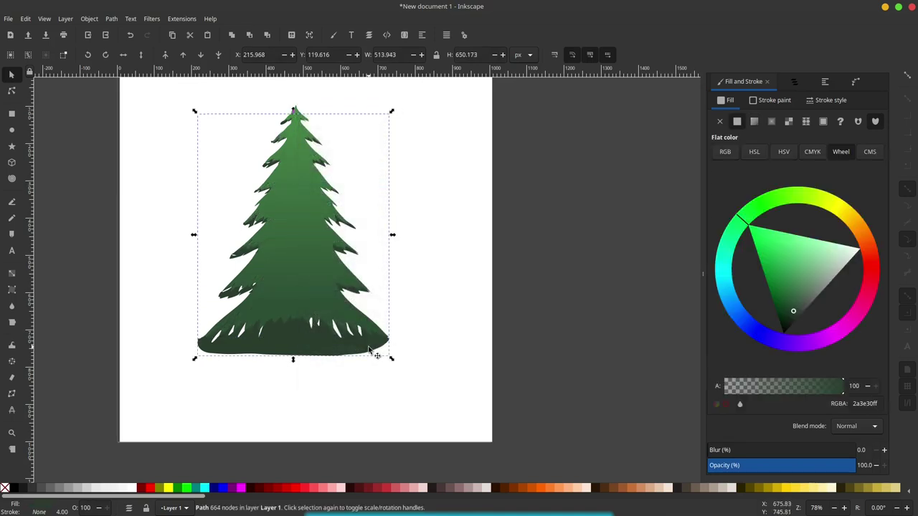
pyautogui.click(327, 271)
pyautogui.keyDown('shift'); pyautogui.click(351, 349); pyautogui.keyUp('shift')
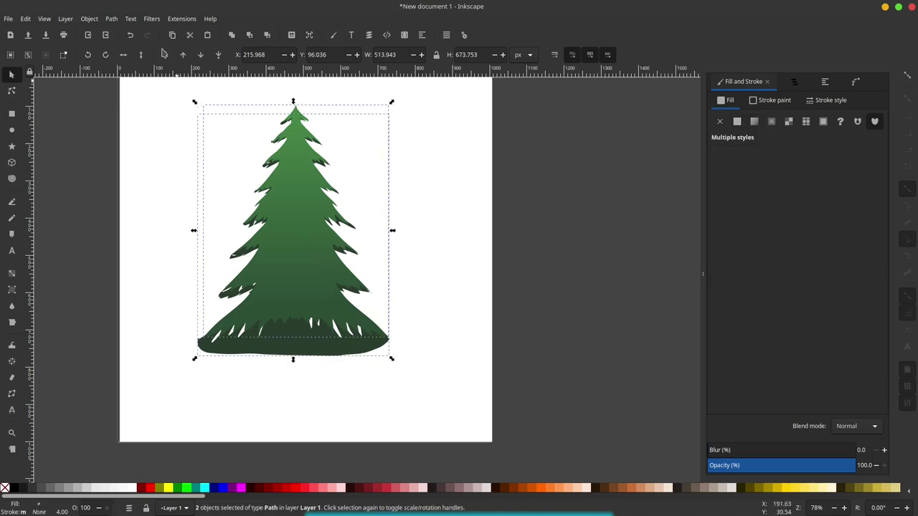
pyautogui.click(113, 19)
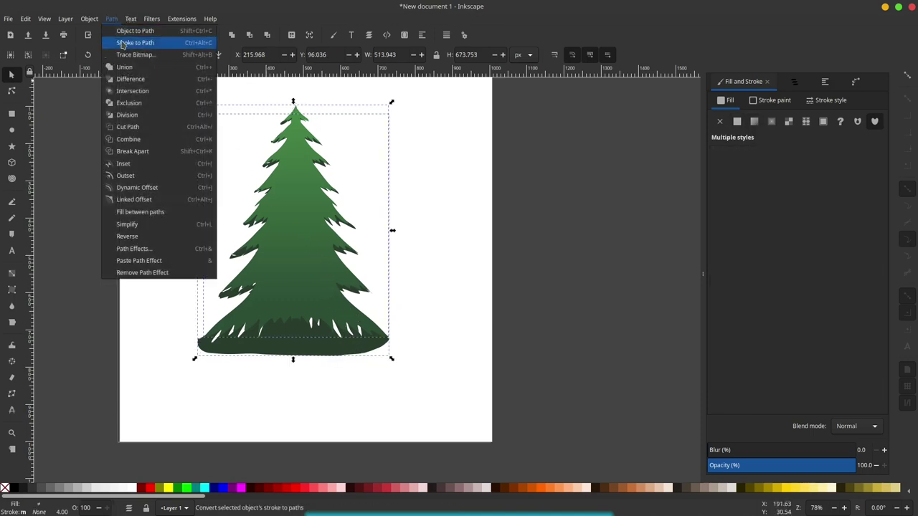
pyautogui.click(141, 95)
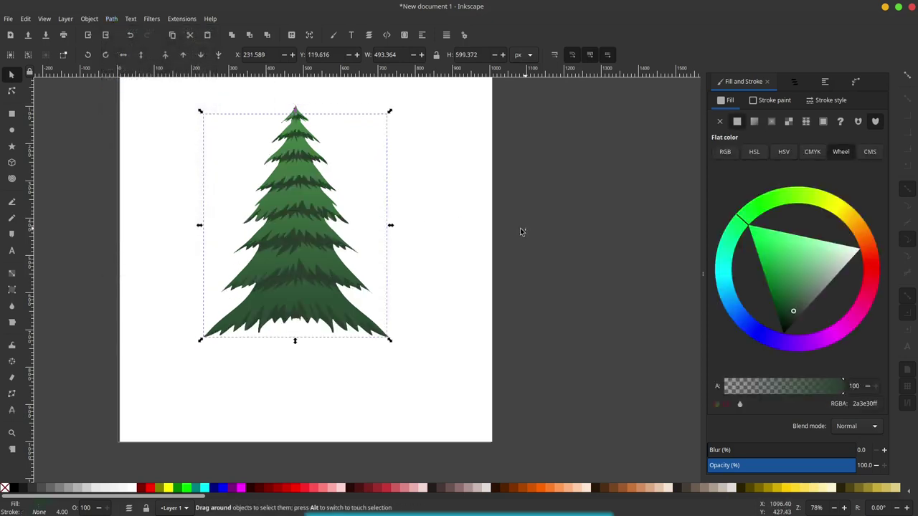
pyautogui.click(520, 228)
pyautogui.scroll(2, 275, 346)
# Select the trimmed tree shape and lay a vertical gradient from base to top.
pyautogui.moveTo(275, 346); pyautogui.dragTo(305, 271)
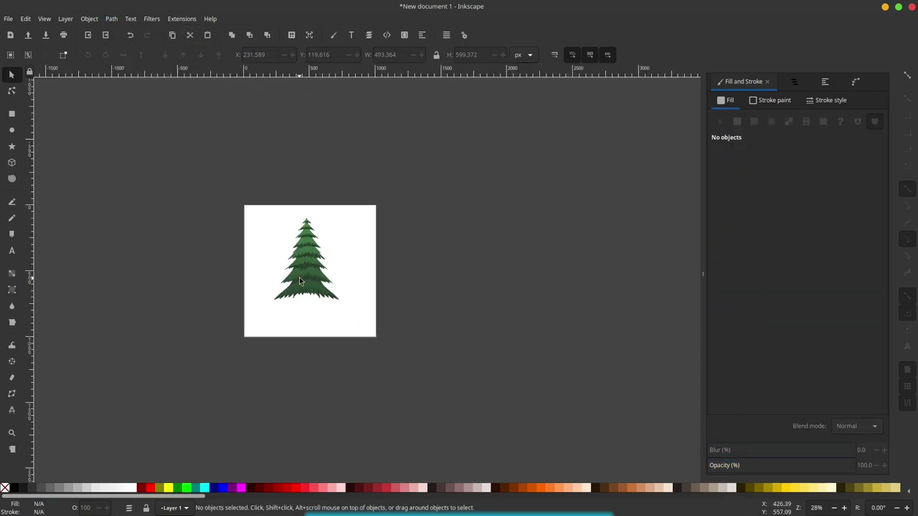
pyautogui.keyDown('ctrl'); pyautogui.scroll(2, 300, 279); pyautogui.keyUp('ctrl')
pyautogui.keyDown('ctrl'); pyautogui.scroll(2, 307, 276); pyautogui.keyUp('ctrl')
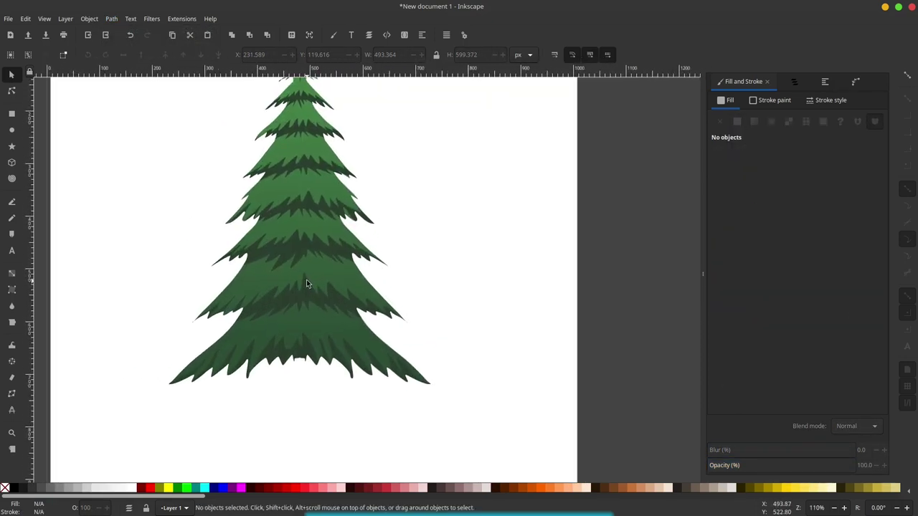
pyautogui.click(13, 219)
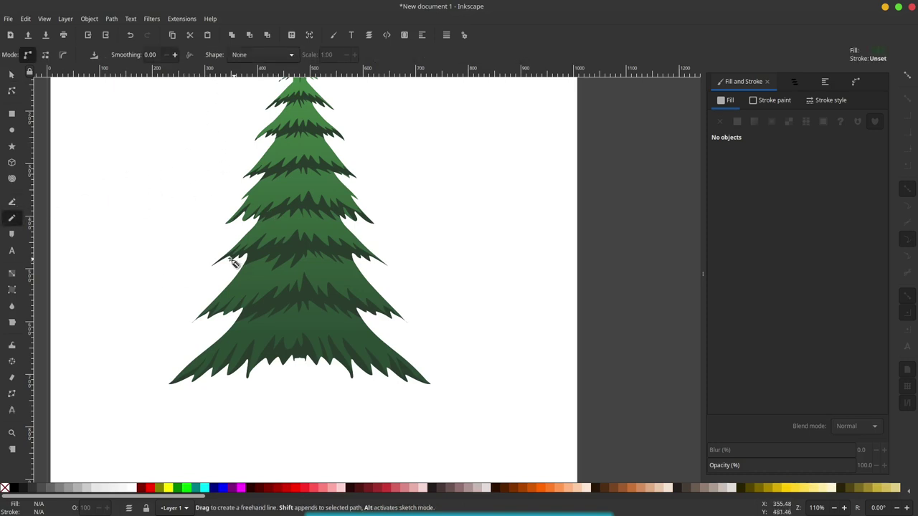
pyautogui.click(11, 273)
pyautogui.scroll(2, 318, 324)
pyautogui.keyDown('ctrl'); pyautogui.scroll(-1, 318, 324); pyautogui.keyUp('ctrl')
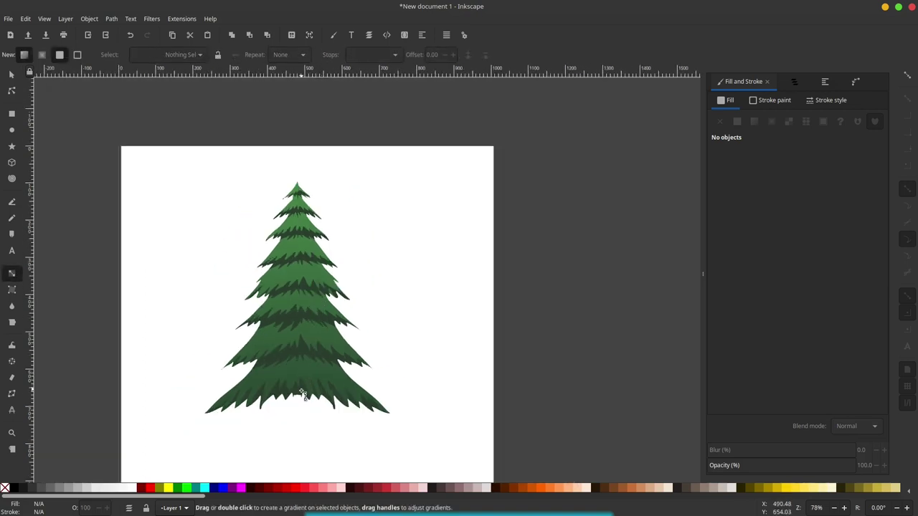
pyautogui.click(11, 75)
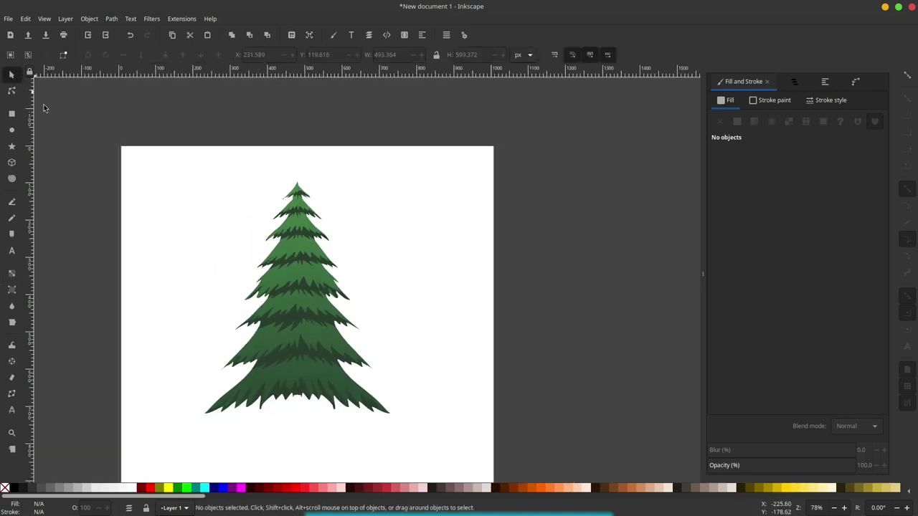
pyautogui.click(305, 258)
pyautogui.click(13, 274)
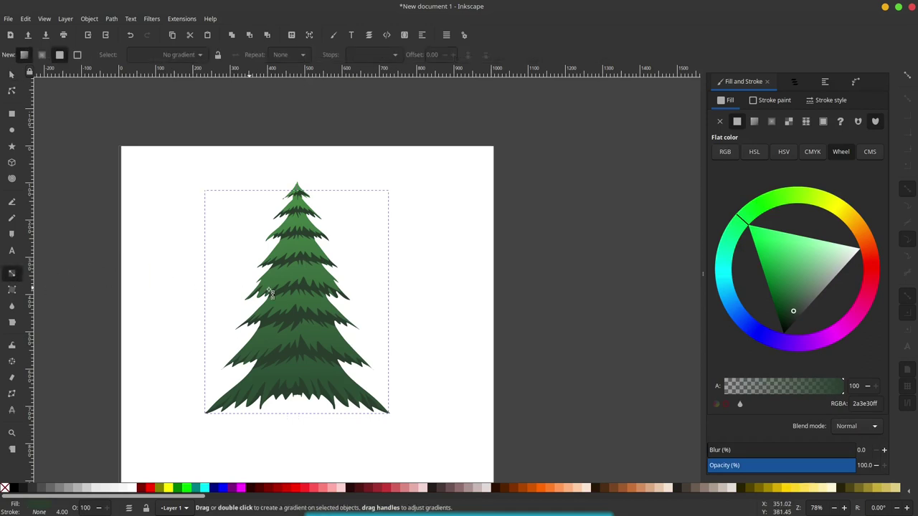
pyautogui.moveTo(301, 382); pyautogui.dragTo(301, 209)
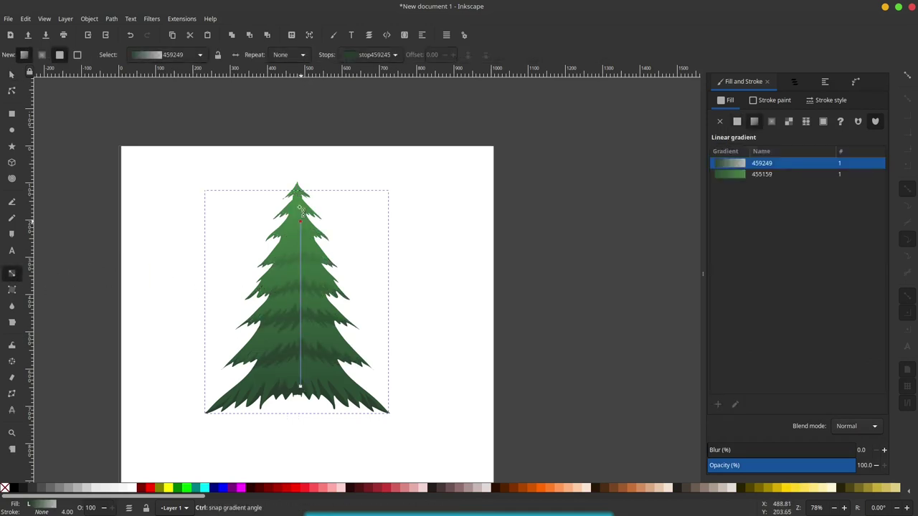
# Make the gradient's top stop fully opaque and a lighter green (285f38ff).
pyautogui.click(301, 195)
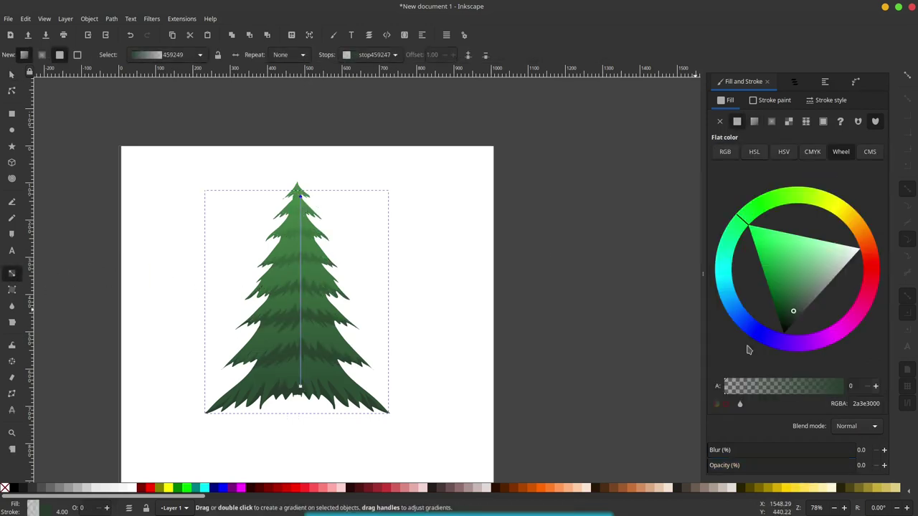
pyautogui.click(781, 386)
pyautogui.moveTo(791, 386); pyautogui.dragTo(902, 337)
pyautogui.moveTo(807, 302); pyautogui.dragTo(788, 297)
pyautogui.click(11, 74)
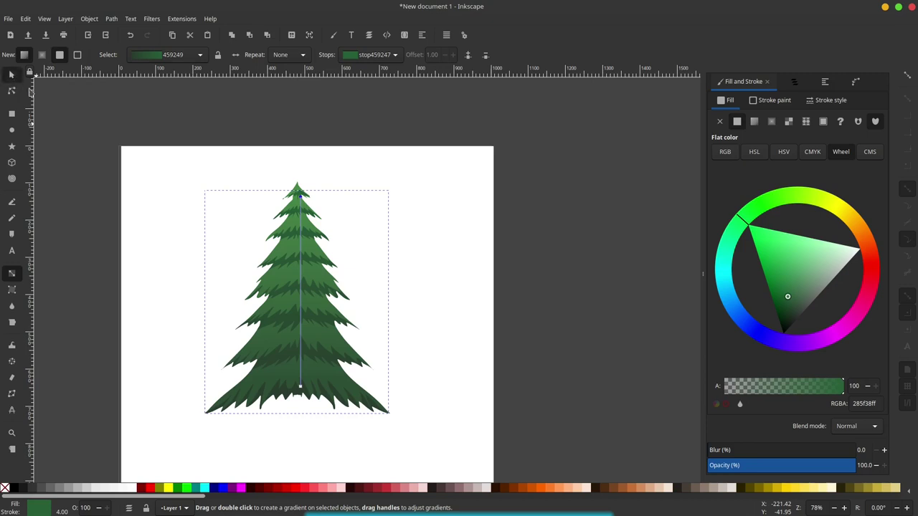
pyautogui.click(78, 241)
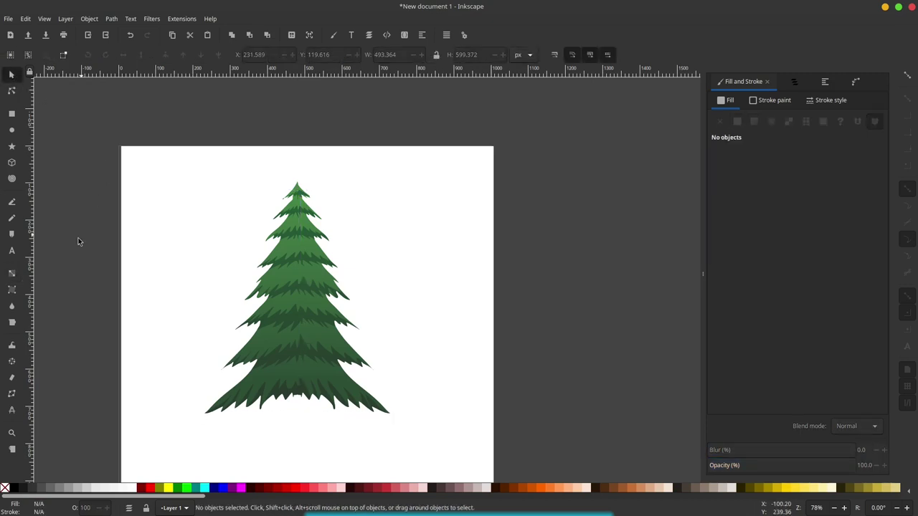
# Draw a closed zigzag highlight over the lowest branch tier, filled green 285f38ff.
pyautogui.click(12, 219)
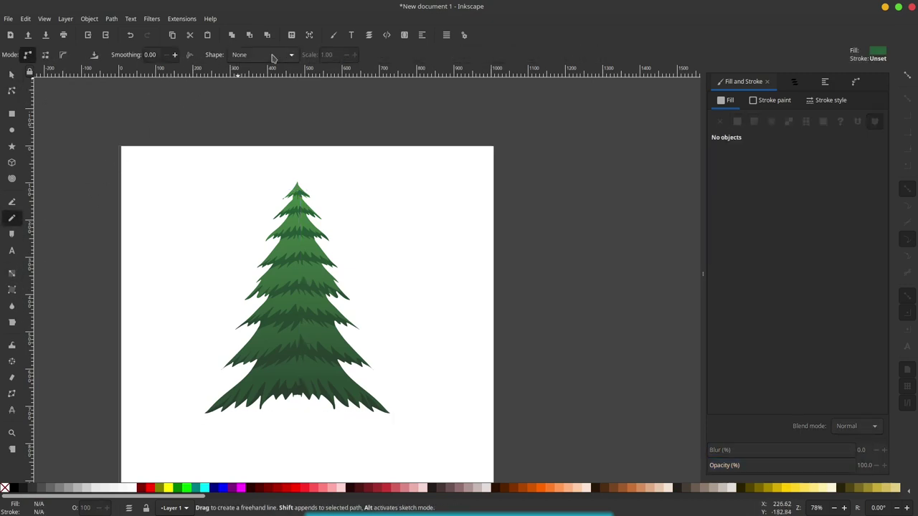
pyautogui.keyDown('ctrl'); pyautogui.scroll(2, 267, 385); pyautogui.keyUp('ctrl')
pyautogui.scroll(-2, 265, 359)
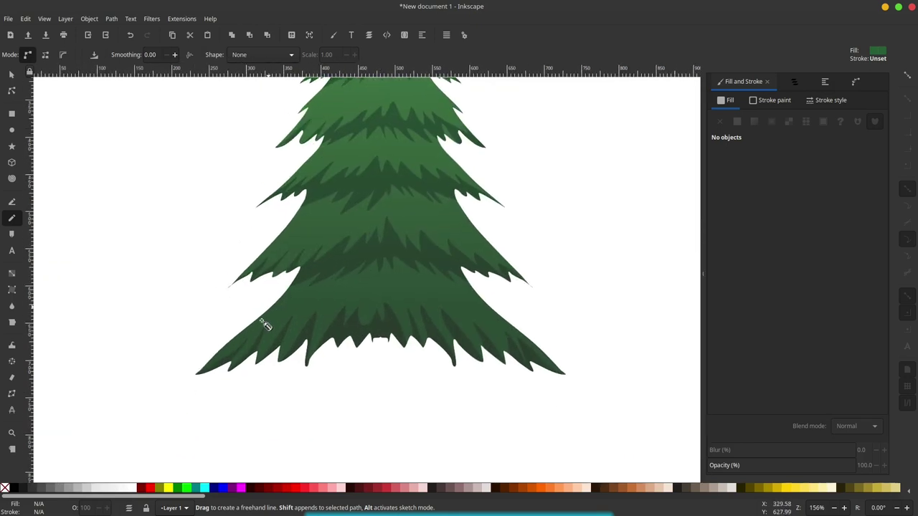
pyautogui.moveTo(299, 289)
pyautogui.mouseDown()
pyautogui.moveTo(293, 322)
pyautogui.moveTo(358, 300)
pyautogui.mouseUp()
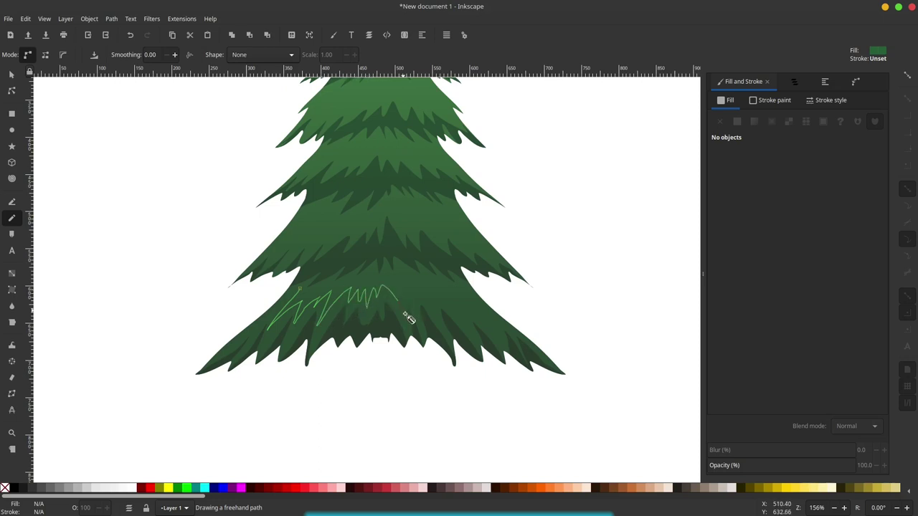
pyautogui.moveTo(408, 318); pyautogui.dragTo(455, 307)
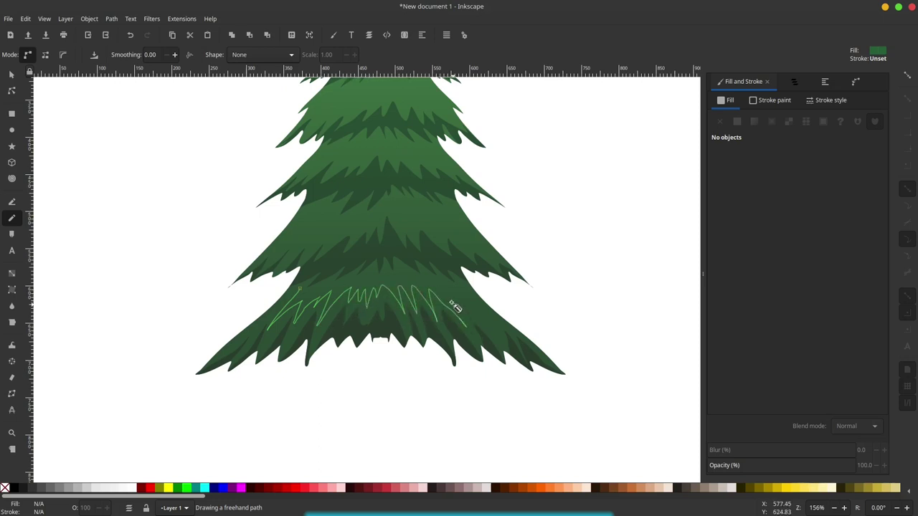
pyautogui.moveTo(501, 325); pyautogui.dragTo(460, 277)
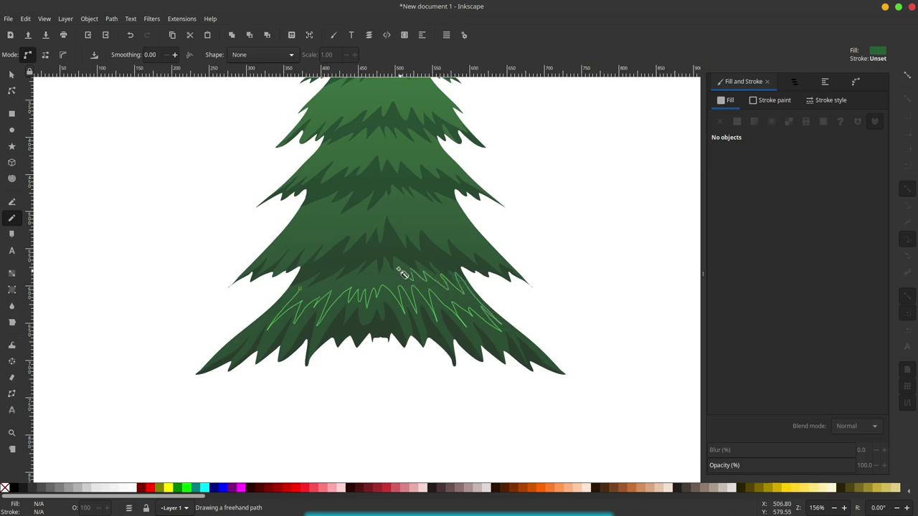
pyautogui.moveTo(398, 269); pyautogui.dragTo(301, 290)
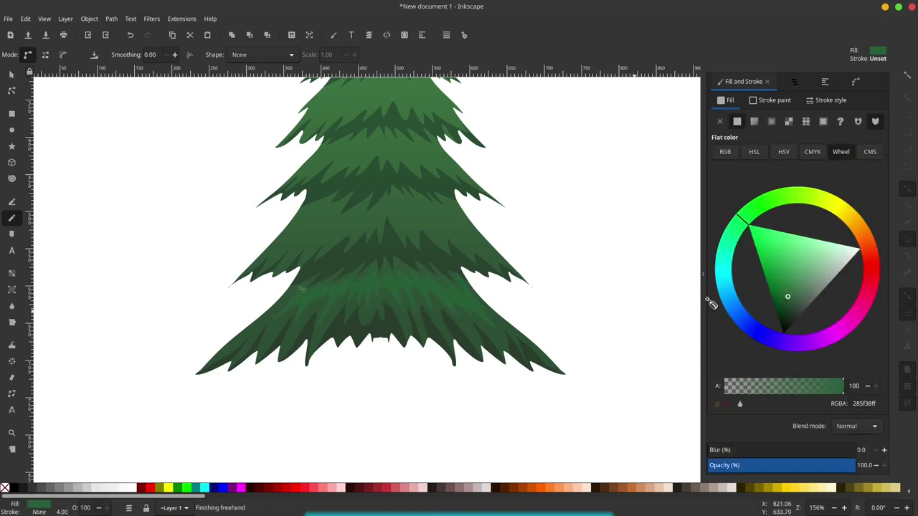
# Change the new highlight shape's fill to a lighter green (60836bff).
pyautogui.click(806, 294)
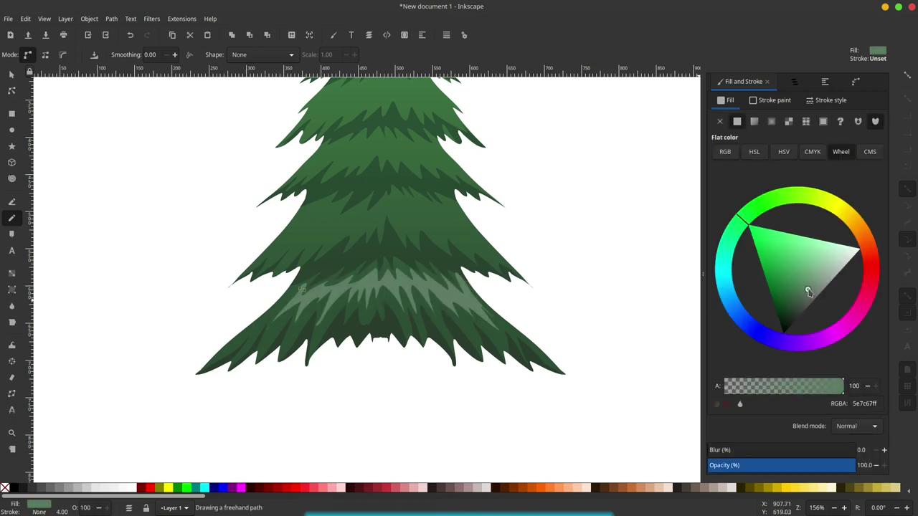
pyautogui.scroll(3, 277, 341)
pyautogui.hscroll(2, 276, 340)
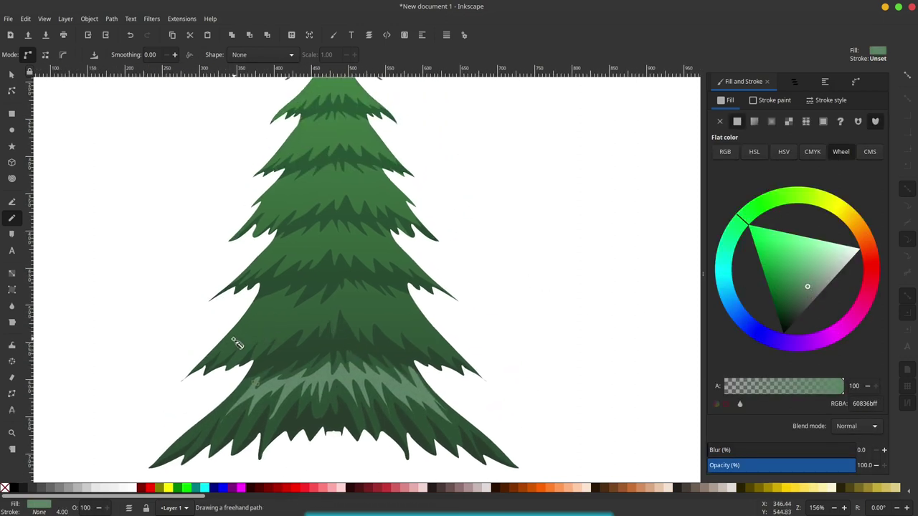
# Draw more closed zigzag highlight shapes across the upper tiers, reaching near the treetop.
pyautogui.click(237, 310)
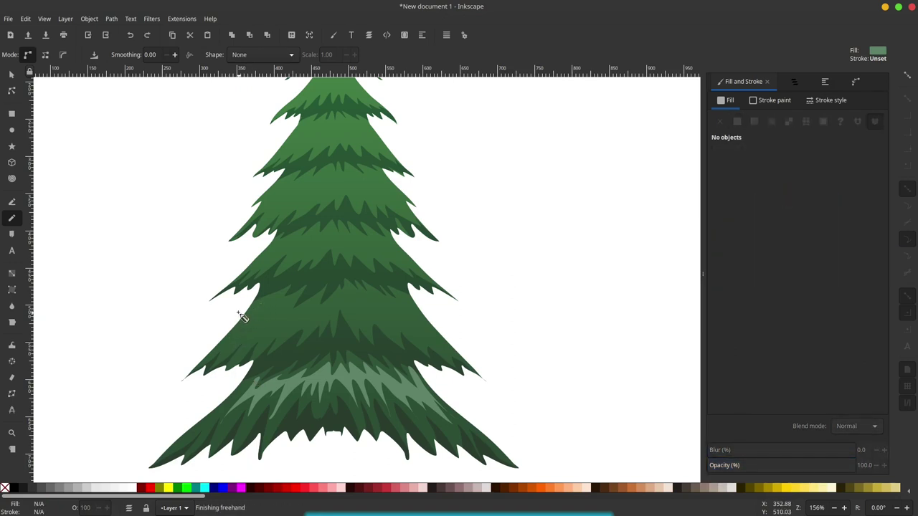
pyautogui.moveTo(205, 357)
pyautogui.mouseDown()
pyautogui.moveTo(281, 321)
pyautogui.moveTo(442, 338)
pyautogui.moveTo(385, 301)
pyautogui.moveTo(323, 294)
pyautogui.moveTo(286, 305)
pyautogui.moveTo(353, 305)
pyautogui.moveTo(421, 328)
pyautogui.moveTo(367, 291)
pyautogui.moveTo(324, 284)
pyautogui.moveTo(219, 307)
pyautogui.moveTo(302, 276)
pyautogui.moveTo(365, 293)
pyautogui.moveTo(366, 263)
pyautogui.moveTo(334, 260)
pyautogui.moveTo(231, 282)
pyautogui.moveTo(247, 301)
pyautogui.moveTo(297, 285)
pyautogui.moveTo(336, 296)
pyautogui.moveTo(308, 270)
pyautogui.moveTo(271, 276)
pyautogui.moveTo(251, 294)
pyautogui.moveTo(307, 299)
pyautogui.moveTo(290, 280)
pyautogui.moveTo(242, 284)
pyautogui.moveTo(270, 271)
pyautogui.moveTo(246, 266)
pyautogui.moveTo(273, 218)
pyautogui.moveTo(266, 243)
pyautogui.mouseUp()
pyautogui.keyDown('ctrl'); pyautogui.scroll(-3, 300, 262); pyautogui.keyUp('ctrl')
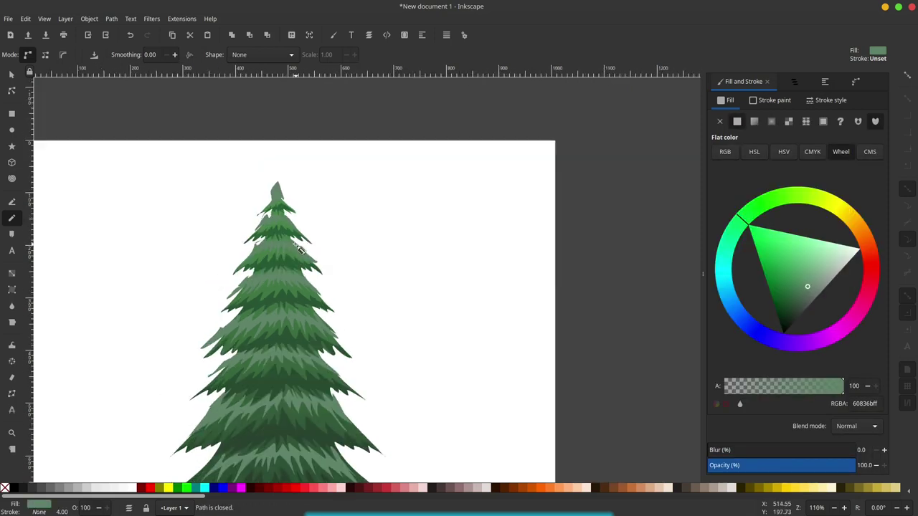
# Select all light green highlights by matching fill colour and union them into one path.
pyautogui.click(12, 74)
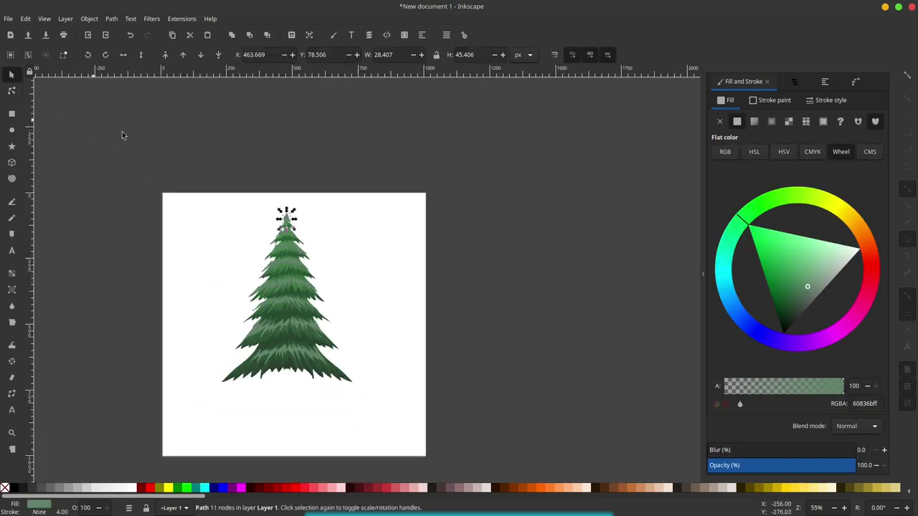
pyautogui.keyDown('ctrl'); pyautogui.scroll(1, 300, 253); pyautogui.keyUp('ctrl')
pyautogui.keyDown('ctrl'); pyautogui.scroll(2, 286, 209); pyautogui.keyUp('ctrl')
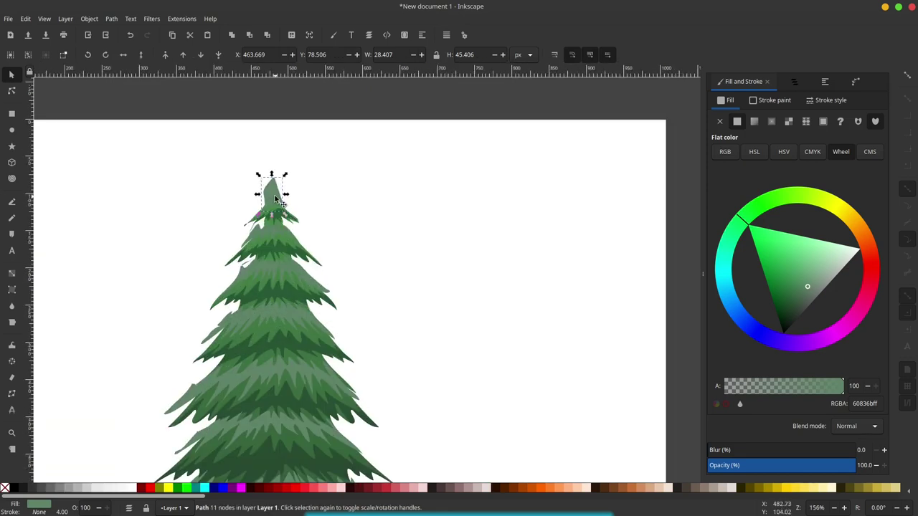
pyautogui.rightClick(275, 200)
pyautogui.moveTo(306, 324)
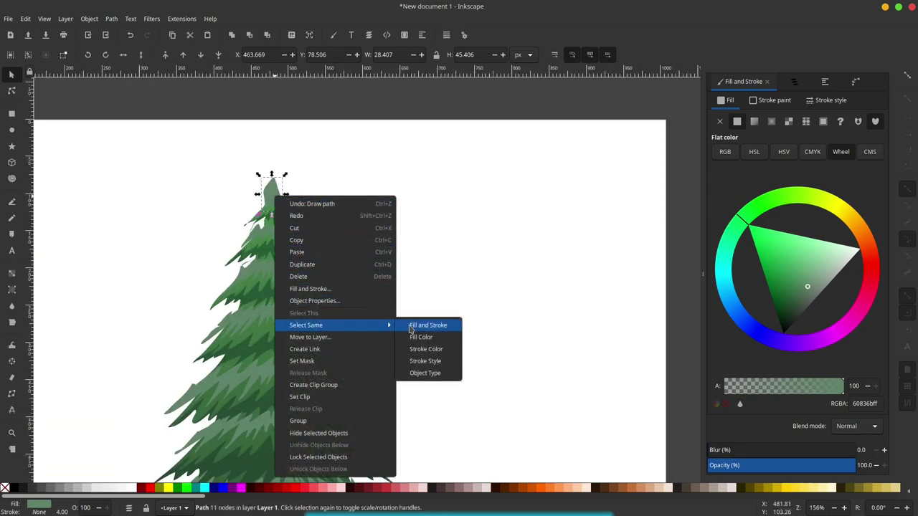
pyautogui.click(421, 338)
pyautogui.keyDown('ctrl'); pyautogui.scroll(-1, 383, 249); pyautogui.keyUp('ctrl')
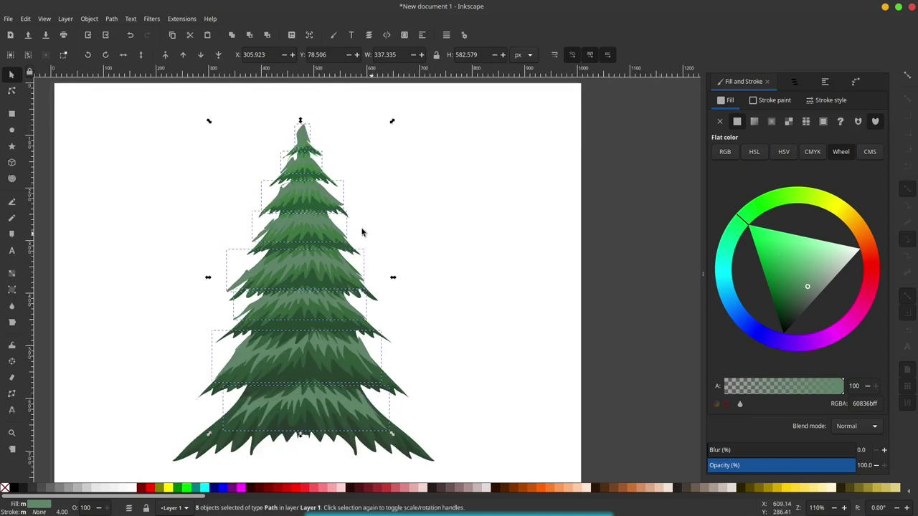
pyautogui.click(112, 21)
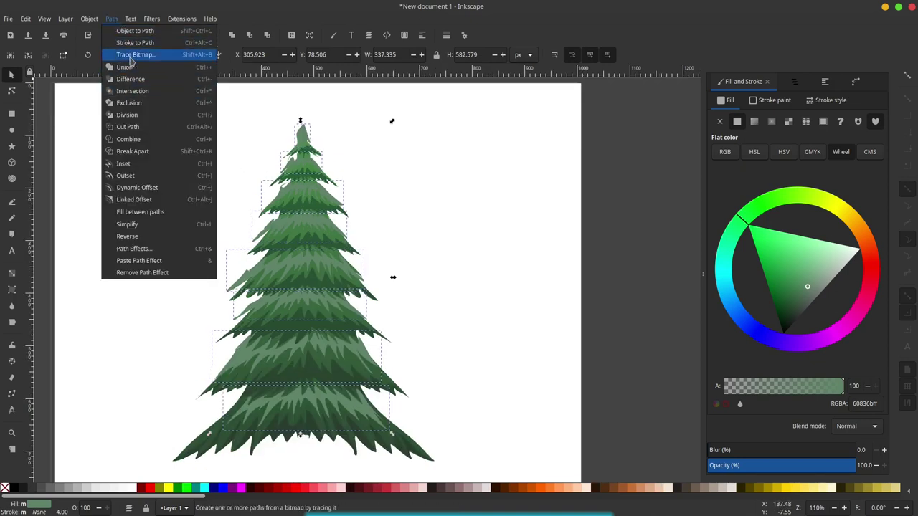
pyautogui.click(123, 66)
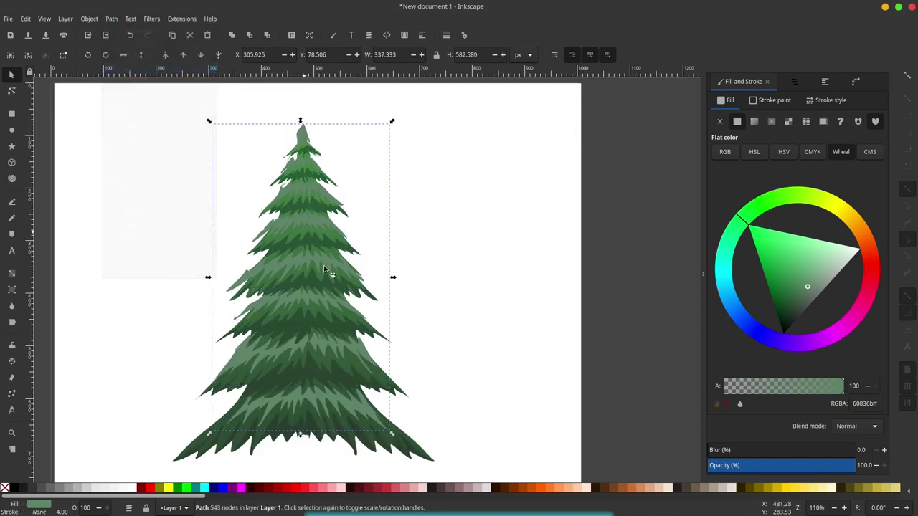
# Raise the gradient tree to the top and intersect it with the highlight path.
pyautogui.click(430, 457)
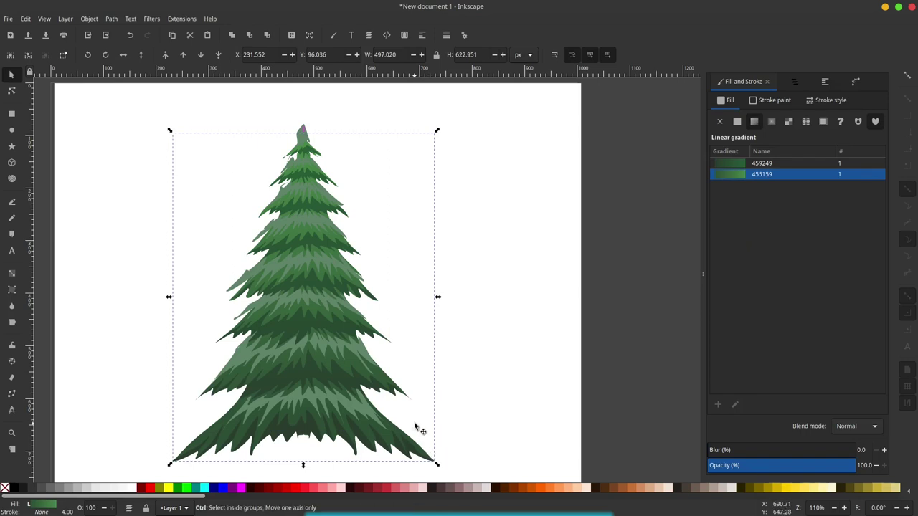
pyautogui.press('Home')
pyautogui.keyDown('ctrl'); pyautogui.scroll(2, 293, 137); pyautogui.keyUp('ctrl')
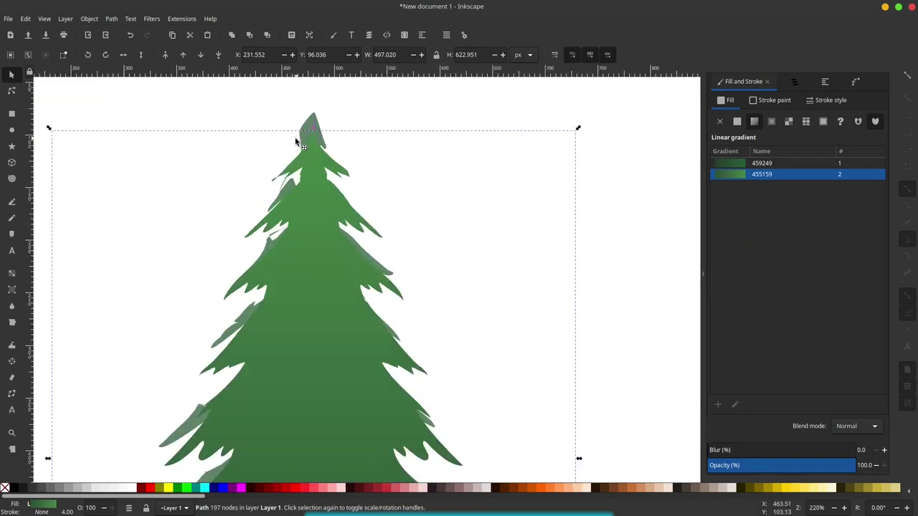
pyautogui.keyDown('ctrl'); pyautogui.scroll(1, 309, 118); pyautogui.keyUp('ctrl')
pyautogui.keyDown('shift'); pyautogui.click(321, 110); pyautogui.keyUp('shift')
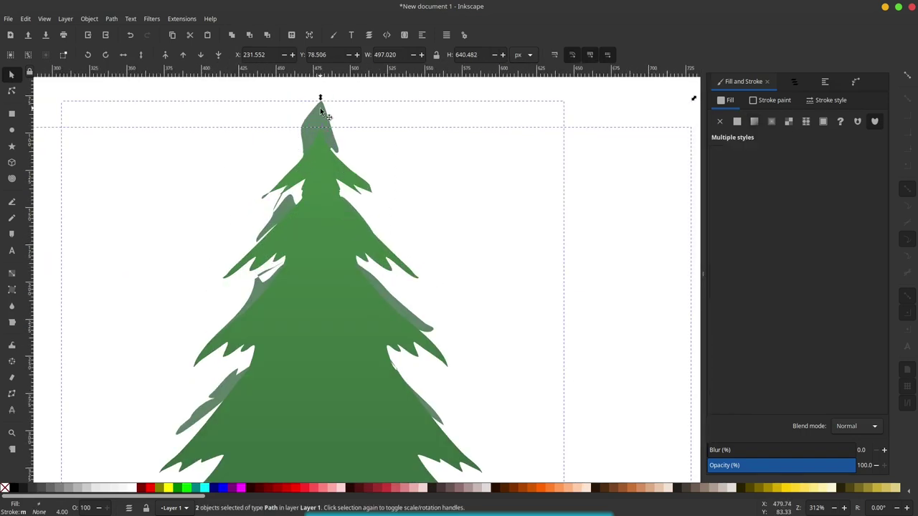
pyautogui.click(112, 19)
pyautogui.click(133, 90)
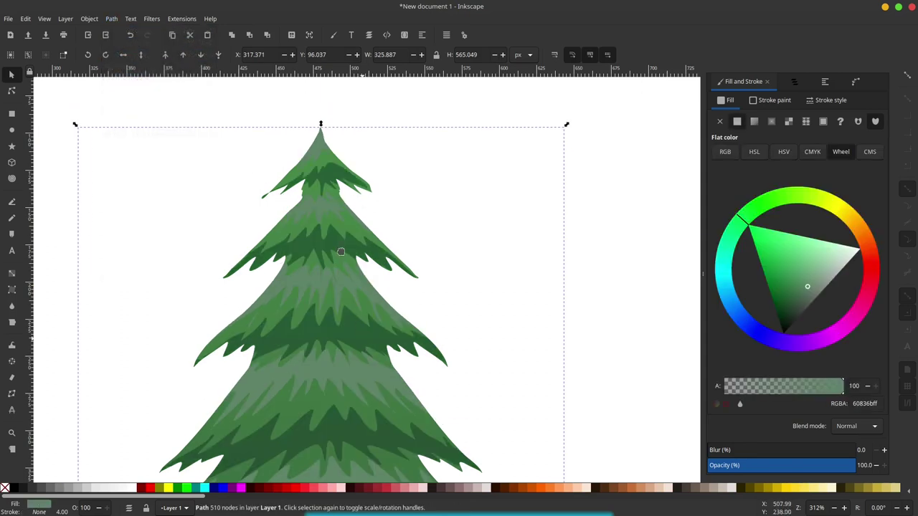
pyautogui.keyDown('ctrl'); pyautogui.scroll(-1, 341, 252); pyautogui.keyUp('ctrl')
pyautogui.keyDown('ctrl'); pyautogui.scroll(-2, 337, 251); pyautogui.keyUp('ctrl')
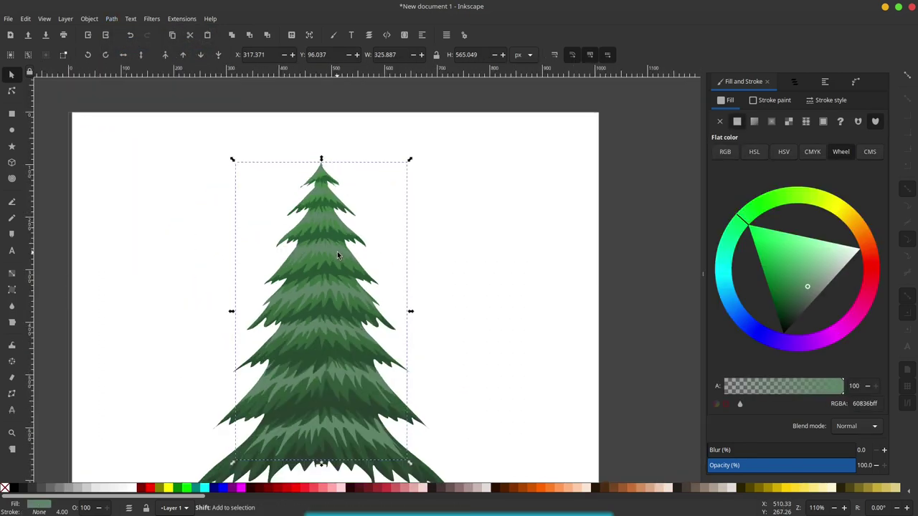
# Give the highlight path a vertical linear gradient whose top stop is a lighter yellow-green.
pyautogui.click(11, 273)
pyautogui.scroll(-1, 338, 349)
pyautogui.moveTo(314, 401); pyautogui.dragTo(313, 147)
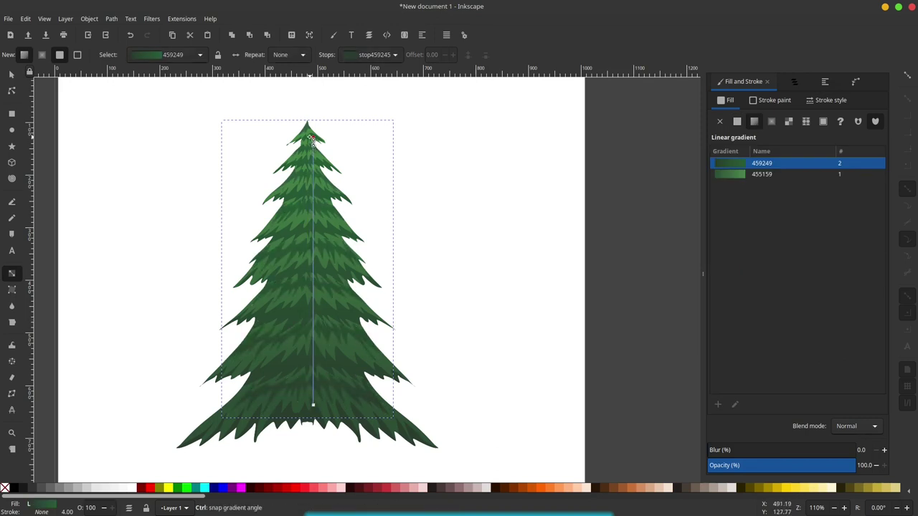
pyautogui.moveTo(313, 147); pyautogui.dragTo(309, 136)
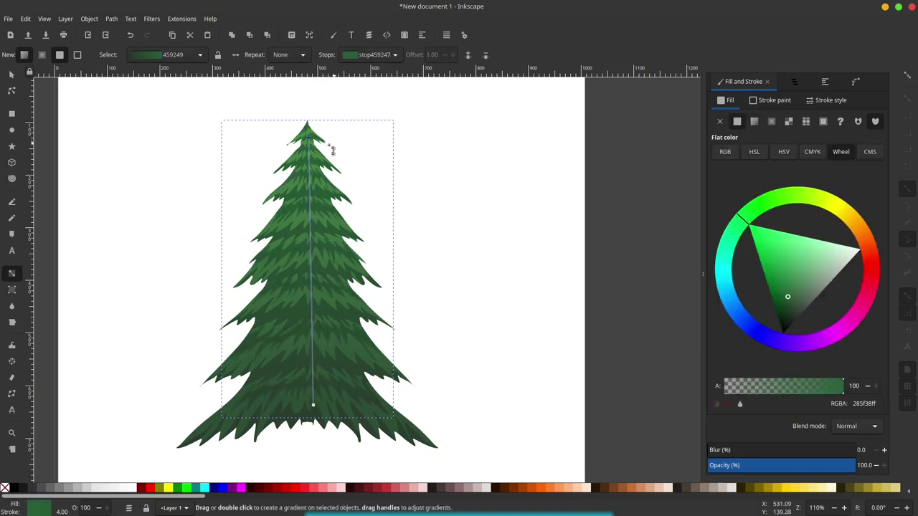
pyautogui.click(800, 204)
pyautogui.click(797, 264)
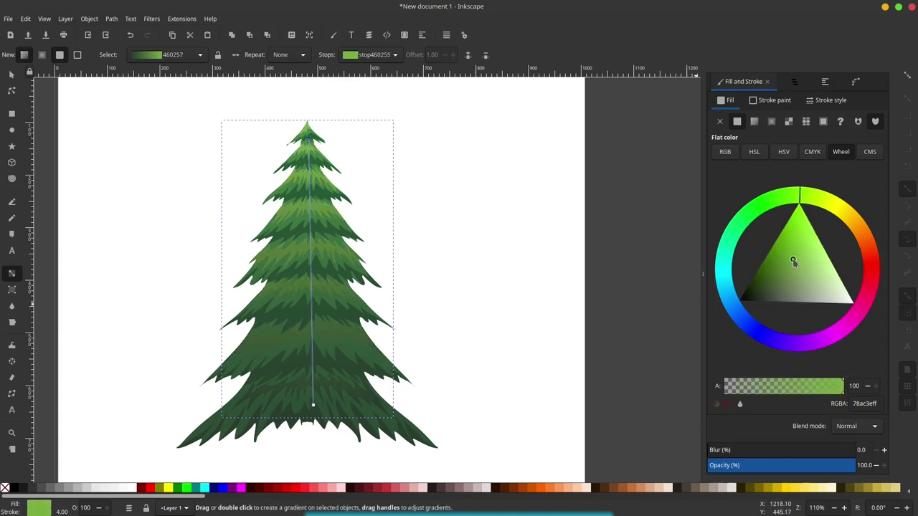
pyautogui.click(790, 259)
# Tint the bottom gradient stop a muted green and lighten the end stop to pale green b3e47cff.
pyautogui.click(315, 407)
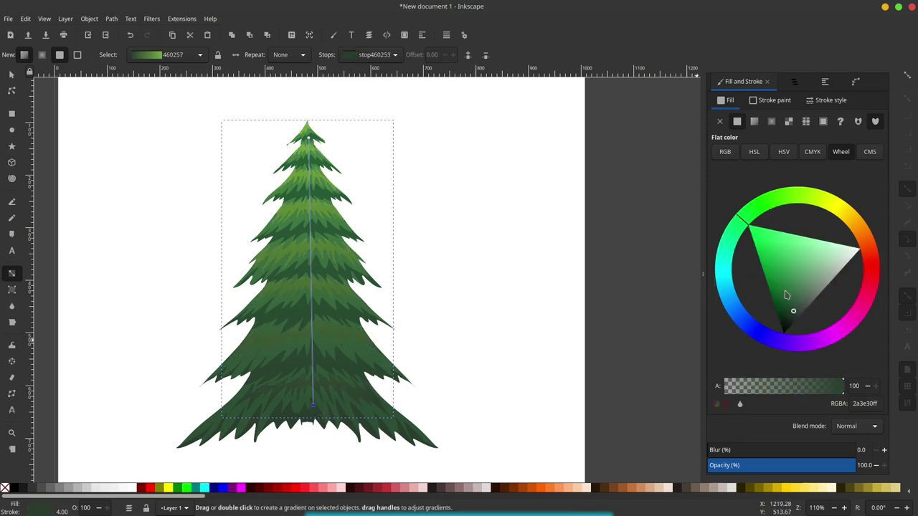
pyautogui.click(841, 219)
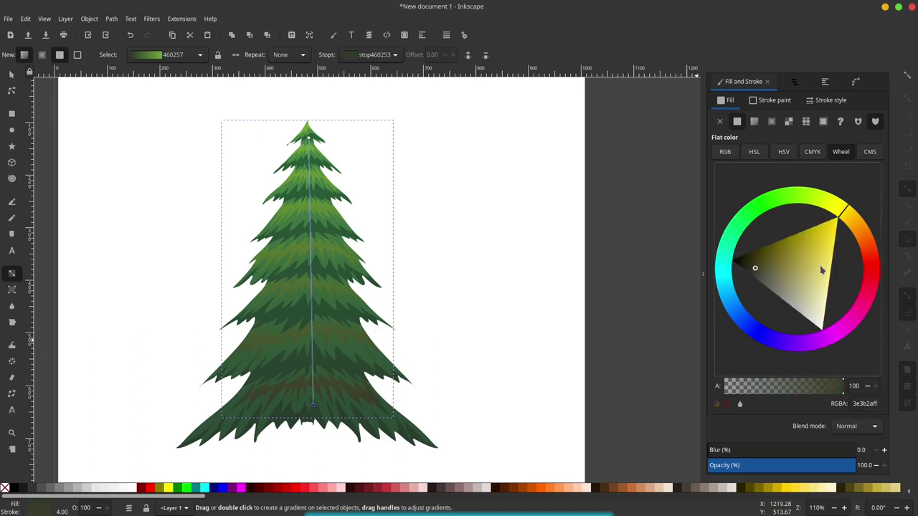
pyautogui.moveTo(818, 272)
pyautogui.mouseDown()
pyautogui.moveTo(787, 295)
pyautogui.moveTo(815, 299)
pyautogui.moveTo(795, 278)
pyautogui.mouseUp()
pyautogui.click(783, 207)
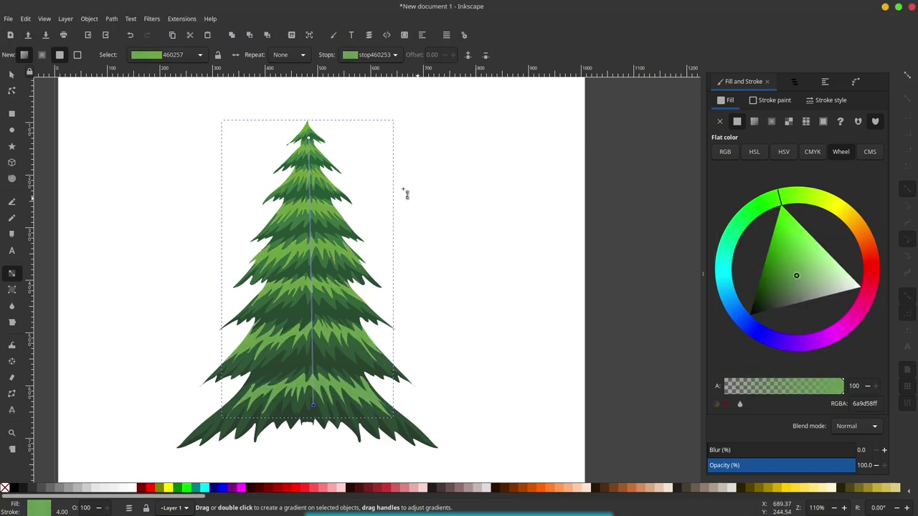
pyautogui.click(309, 137)
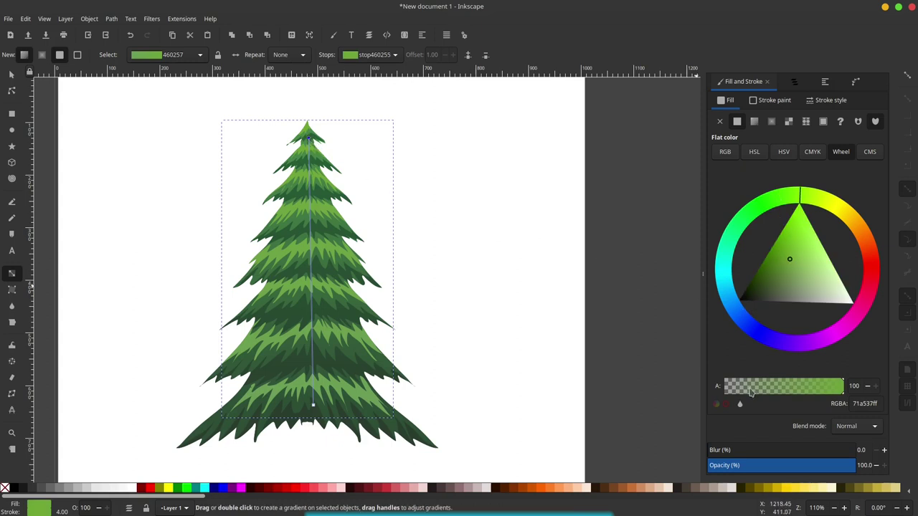
pyautogui.click(821, 264)
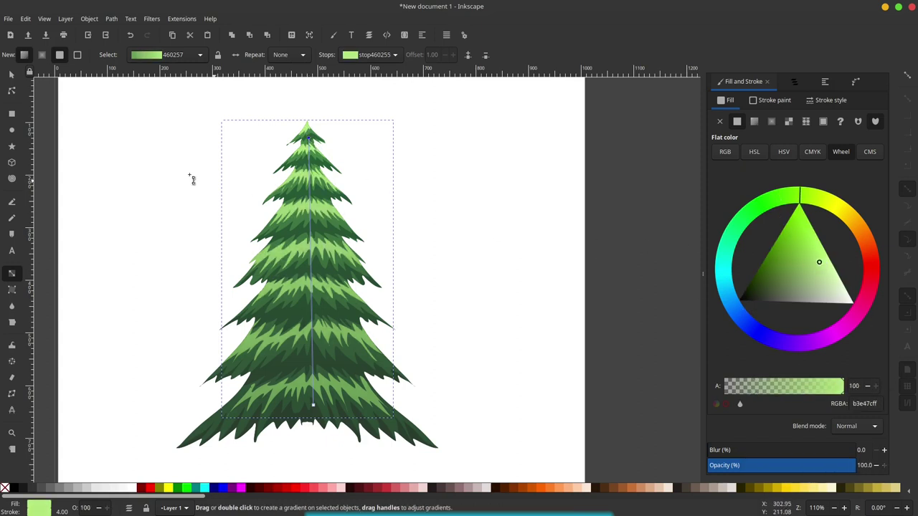
pyautogui.click(11, 74)
# Draw a 68.666 × 113.791 px rectangle just below the tree's base.
pyautogui.scroll(-2, 303, 269)
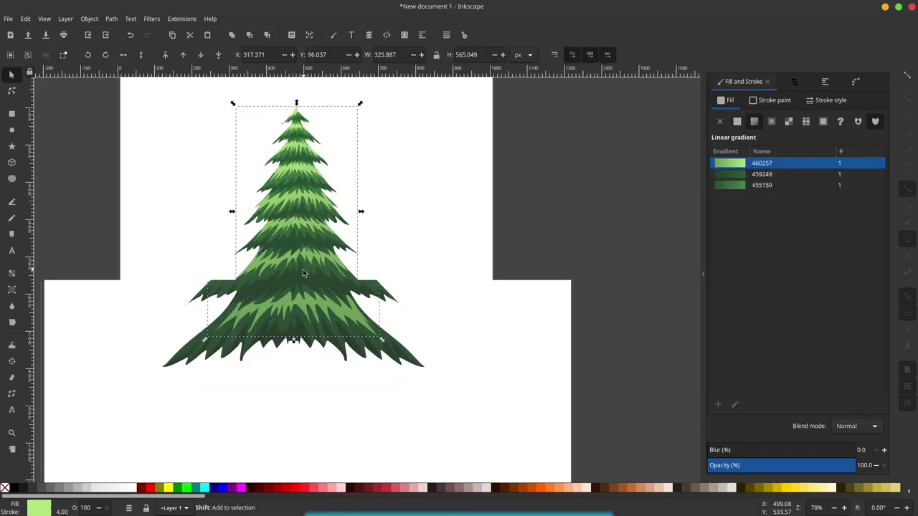
pyautogui.scroll(-2, 303, 269)
pyautogui.click(450, 235)
pyautogui.scroll(2, 302, 271)
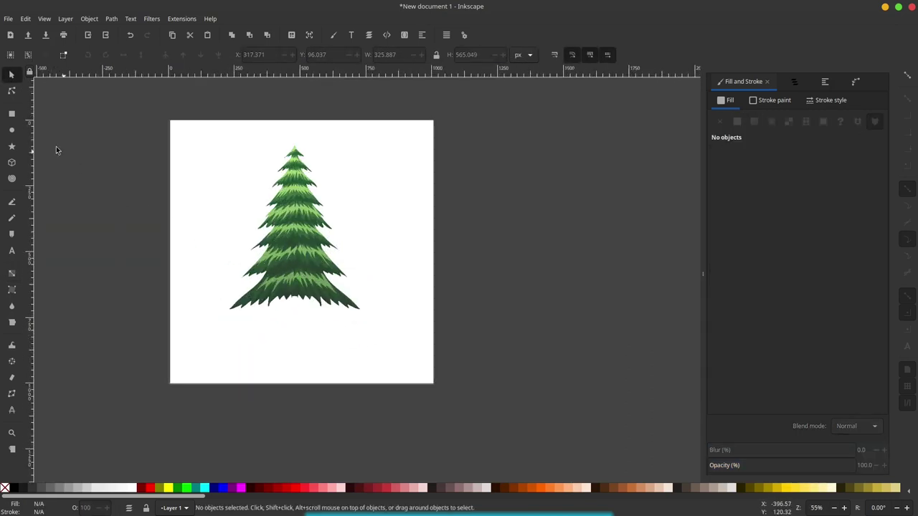
pyautogui.click(12, 114)
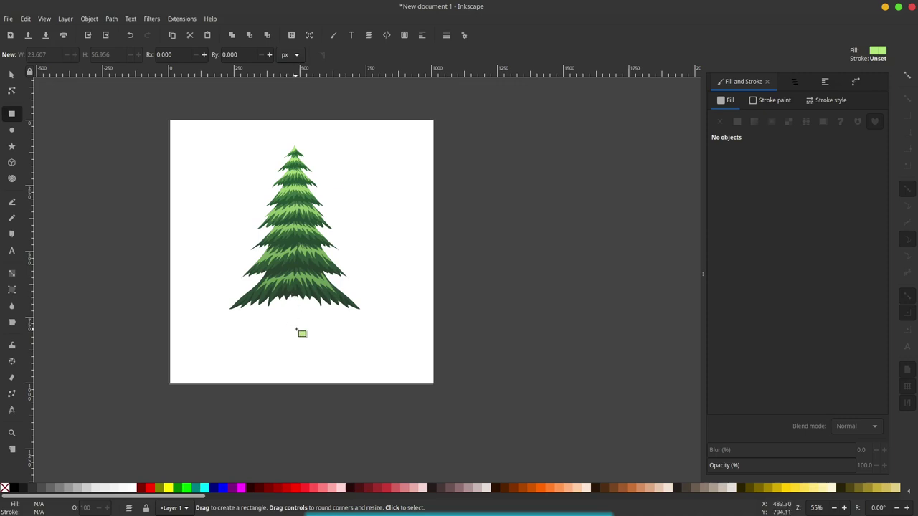
pyautogui.moveTo(306, 330); pyautogui.dragTo(289, 299)
pyautogui.click(10, 76)
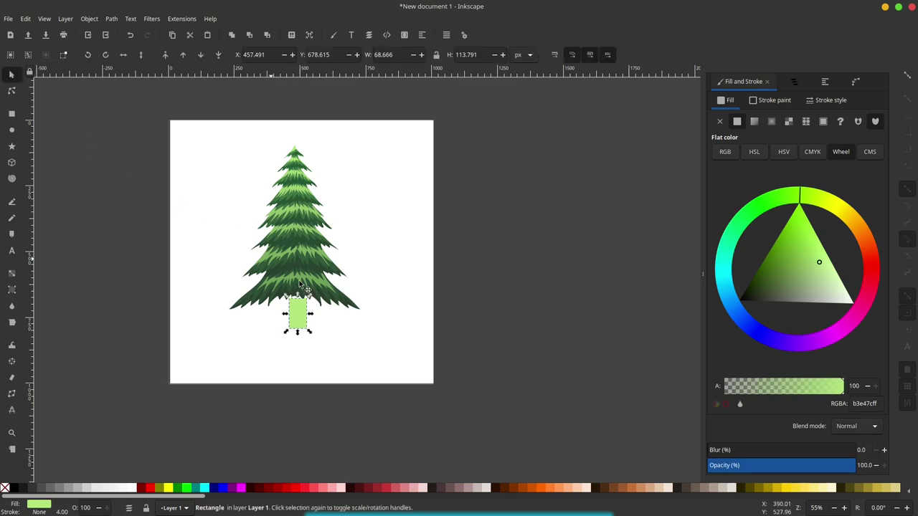
# Fill the trunk rectangle brown (72452fff).
pyautogui.keyDown('ctrl'); pyautogui.scroll(2, 301, 310); pyautogui.keyUp('ctrl')
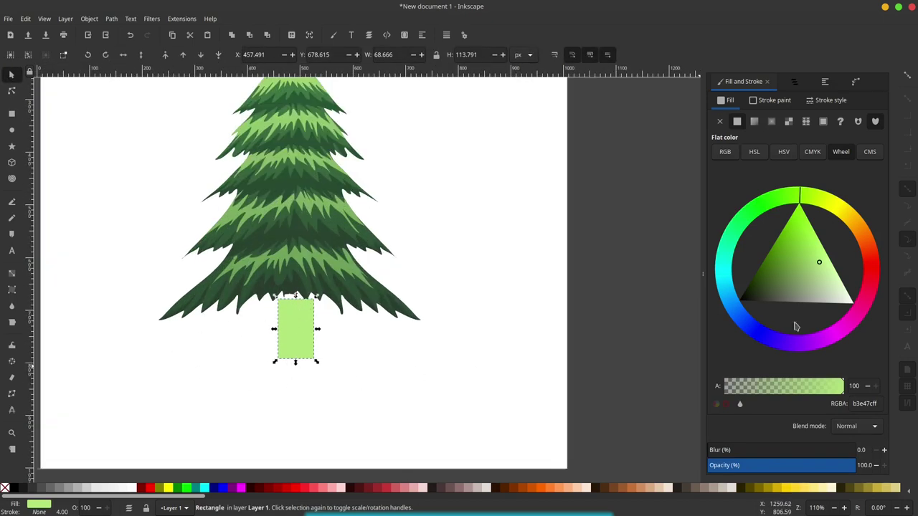
pyautogui.click(870, 246)
pyautogui.moveTo(810, 259)
pyautogui.mouseDown()
pyautogui.moveTo(807, 244)
pyautogui.moveTo(796, 260)
pyautogui.moveTo(784, 255)
pyautogui.mouseUp()
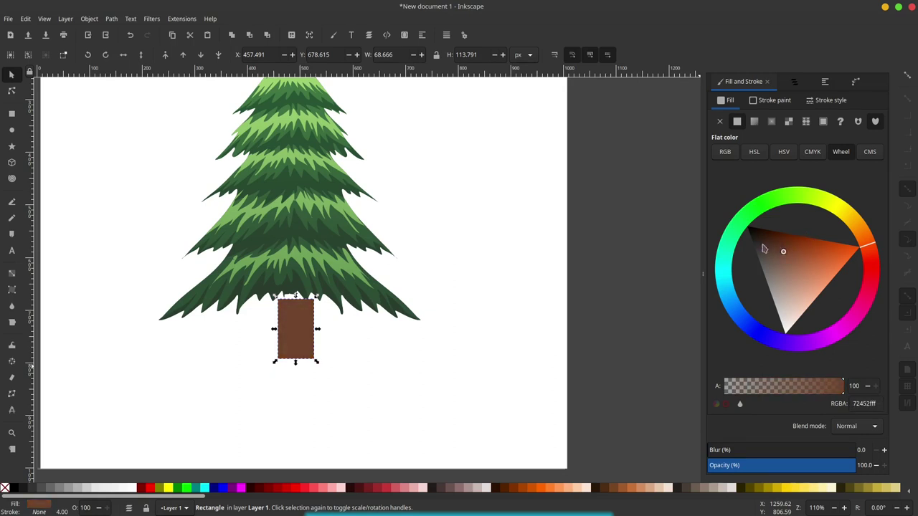
pyautogui.scroll(1, 430, 323)
pyautogui.keyDown('ctrl'); pyautogui.scroll(-1, 322, 380); pyautogui.keyUp('ctrl')
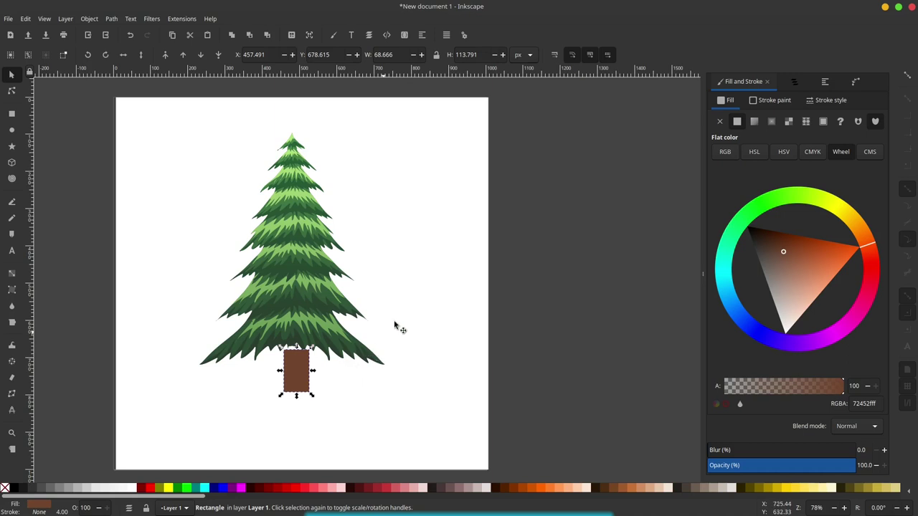
# Group the tree's three foliage paths together.
pyautogui.moveTo(548, 94)
pyautogui.mouseDown()
pyautogui.moveTo(317, 178)
pyautogui.moveTo(139, 363)
pyautogui.moveTo(137, 380)
pyautogui.mouseUp()
pyautogui.rightClick(299, 235)
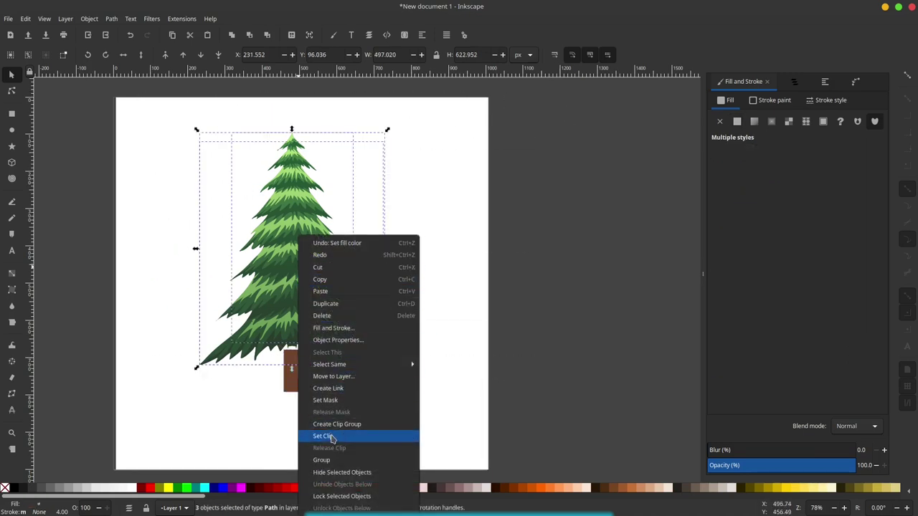
pyautogui.click(333, 460)
pyautogui.click(456, 319)
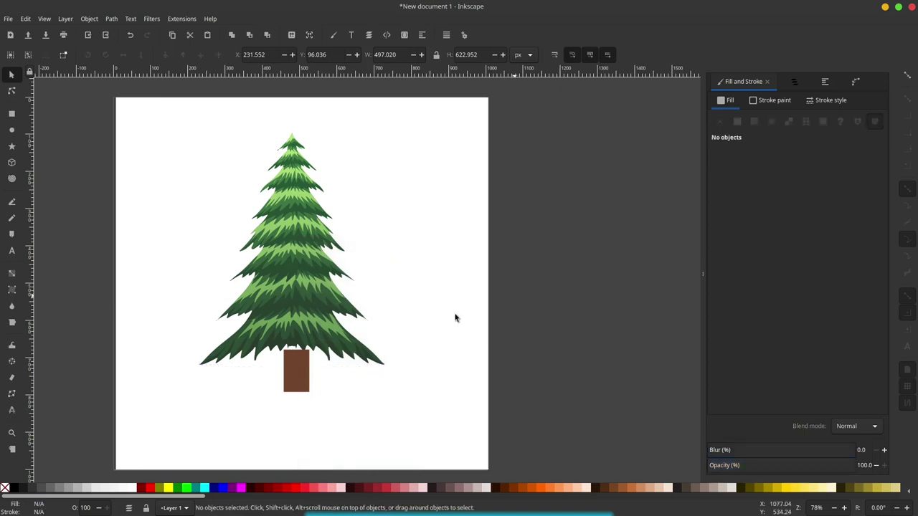
# Convert the trunk rectangle to a path and drag its top nodes up into a narrow taper.
pyautogui.click(302, 373)
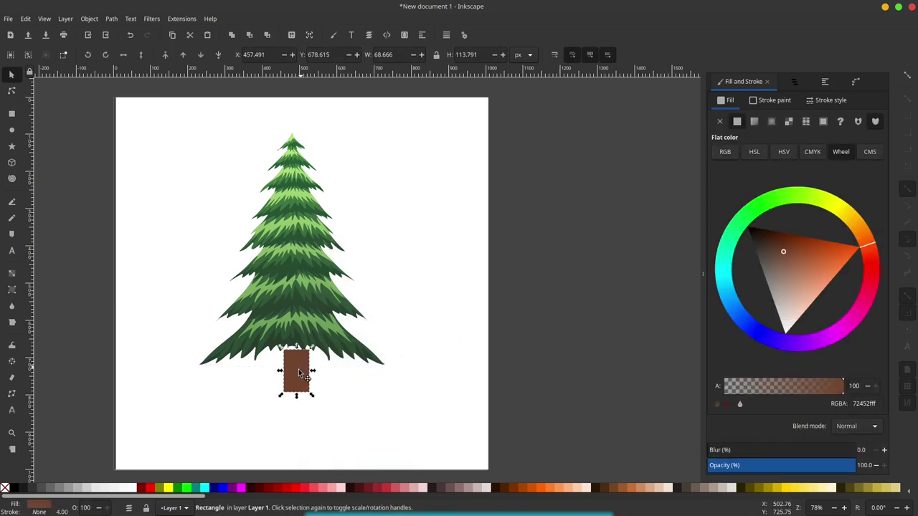
pyautogui.click(111, 19)
pyautogui.click(128, 30)
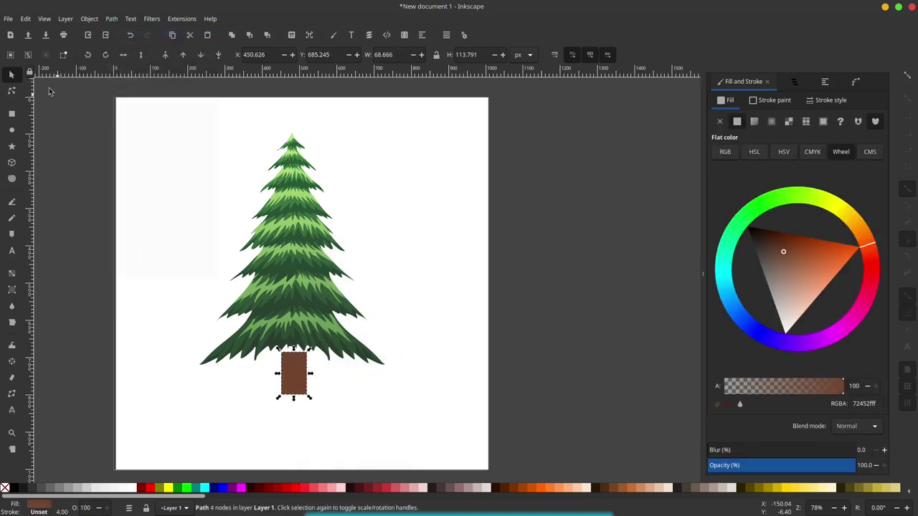
pyautogui.click(11, 90)
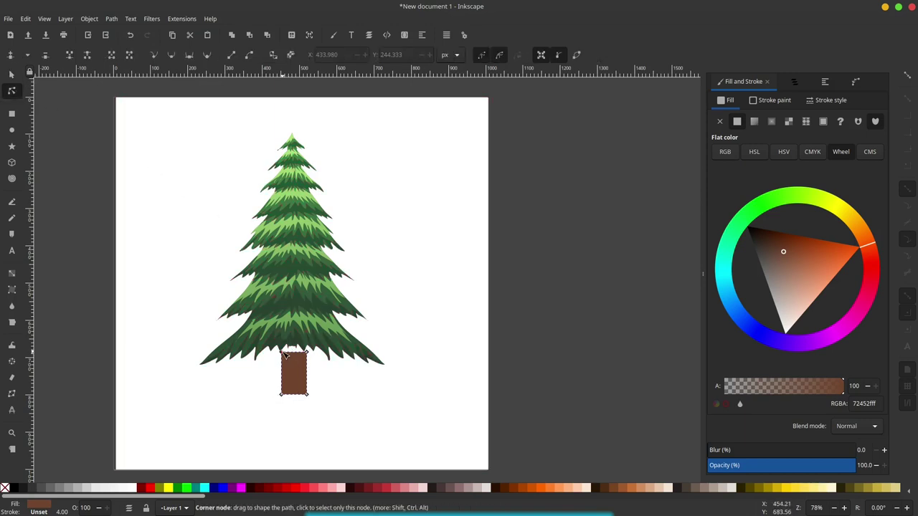
pyautogui.moveTo(281, 353); pyautogui.dragTo(292, 143)
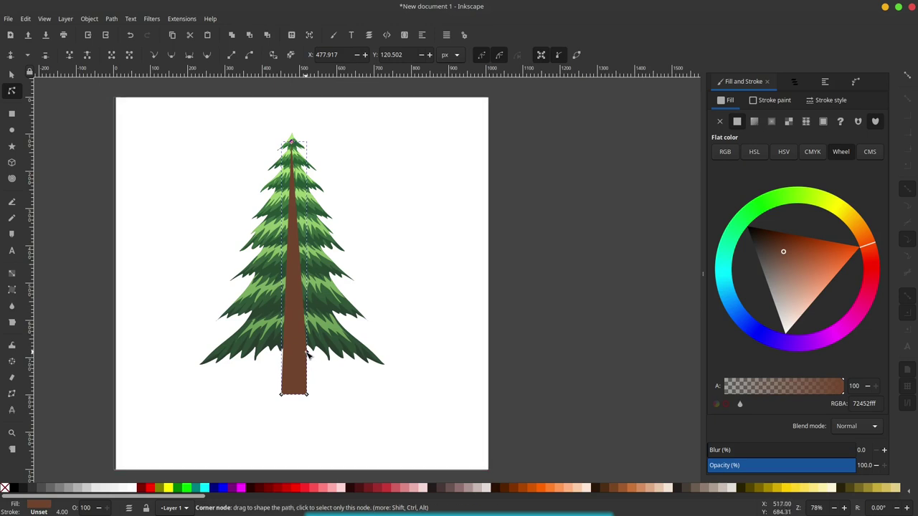
pyautogui.moveTo(307, 352); pyautogui.dragTo(292, 142)
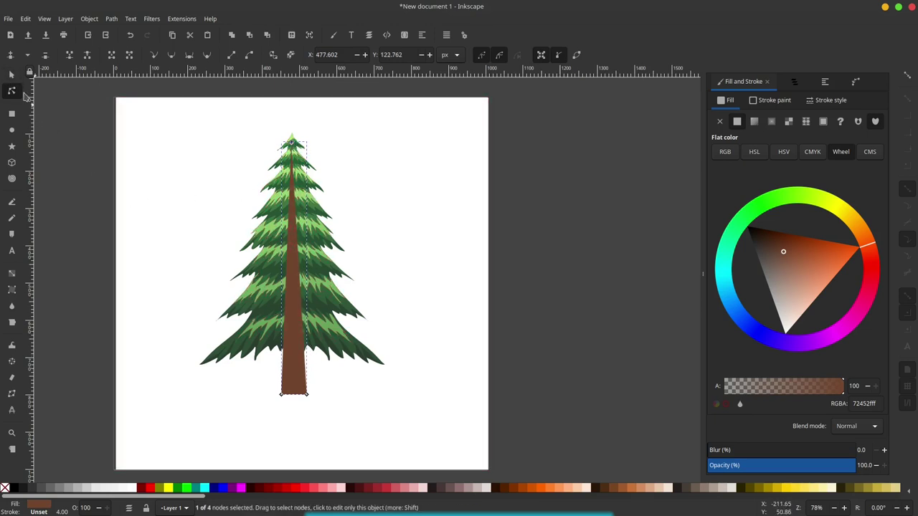
pyautogui.keyDown('ctrl'); pyautogui.scroll(2, 311, 375); pyautogui.keyUp('ctrl')
pyautogui.keyDown('ctrl'); pyautogui.scroll(1, 301, 381); pyautogui.keyUp('ctrl')
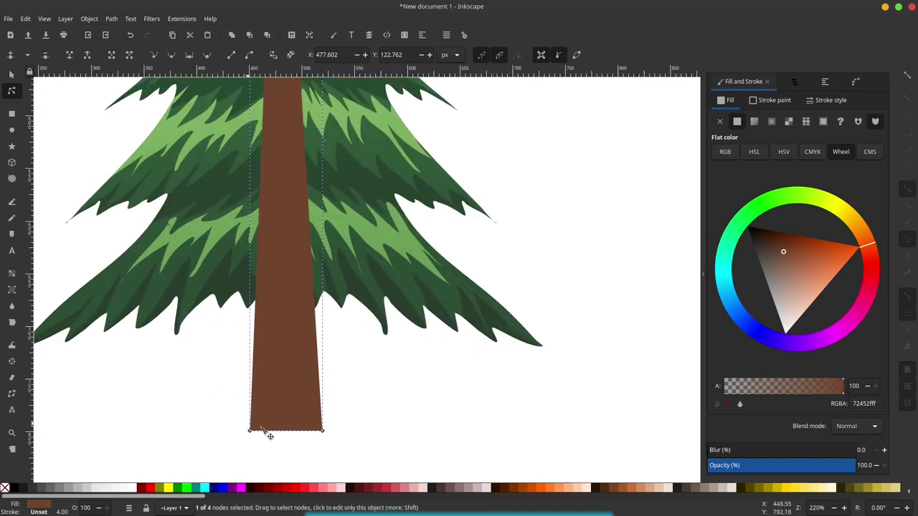
pyautogui.keyDown('ctrl'); pyautogui.scroll(-2, 308, 334); pyautogui.keyUp('ctrl')
pyautogui.keyDown('ctrl'); pyautogui.scroll(-1, 308, 335); pyautogui.keyUp('ctrl')
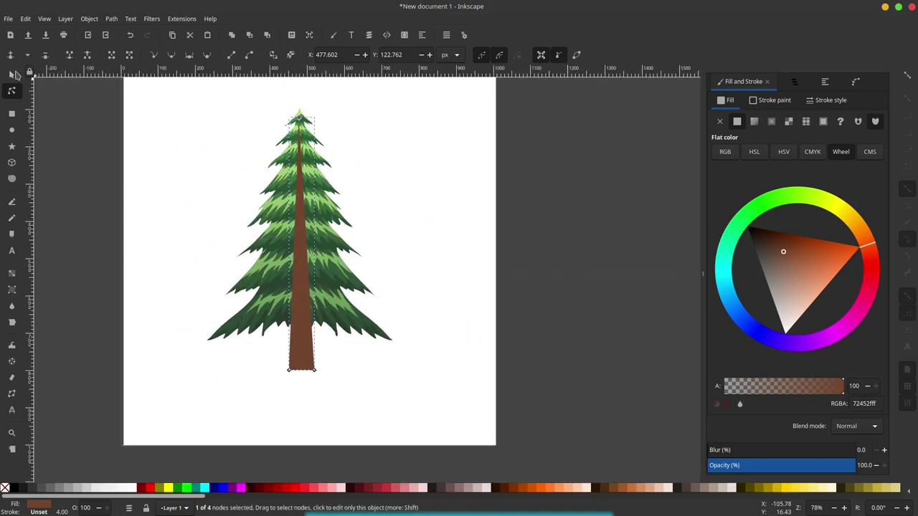
# Lower the tapered trunk behind the foliage and move it slightly down.
pyautogui.click(11, 74)
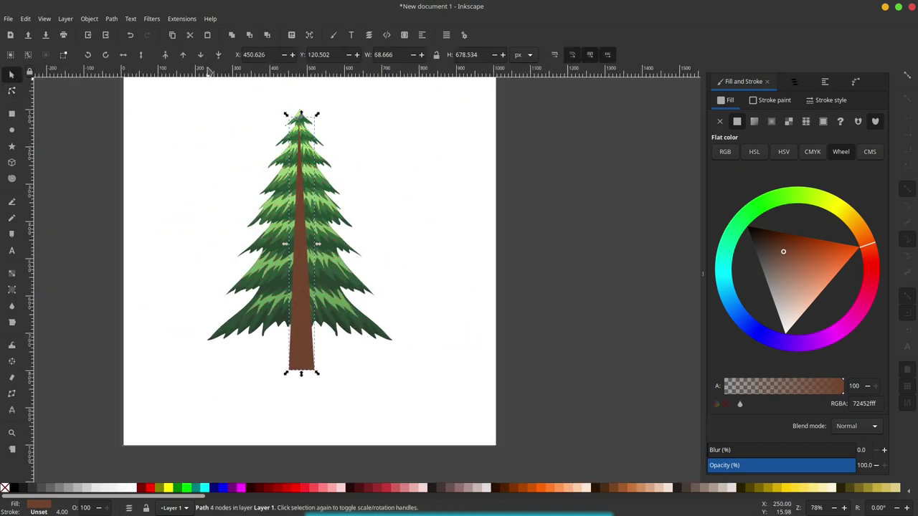
pyautogui.click(202, 55)
pyautogui.click(551, 241)
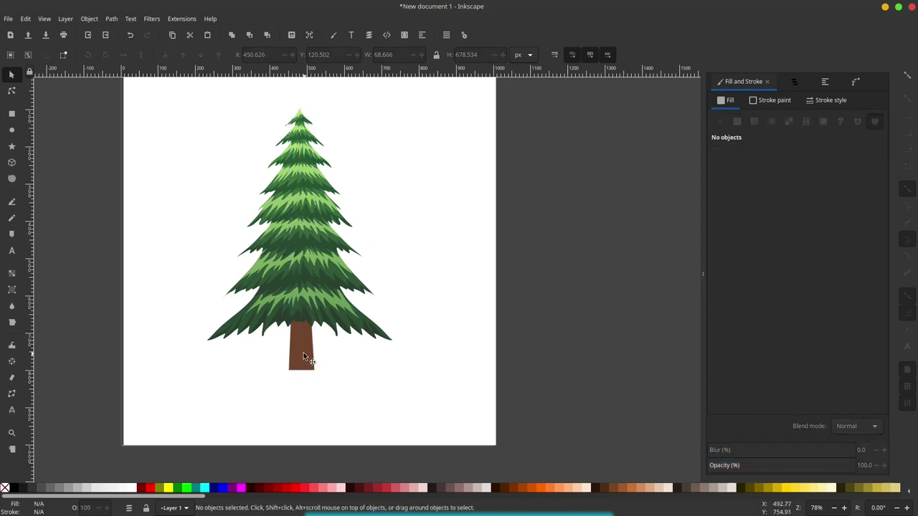
pyautogui.keyDown('ctrl'); pyautogui.scroll(1, 307, 348); pyautogui.keyUp('ctrl')
pyautogui.click(305, 337)
pyautogui.moveTo(305, 338); pyautogui.dragTo(305, 351)
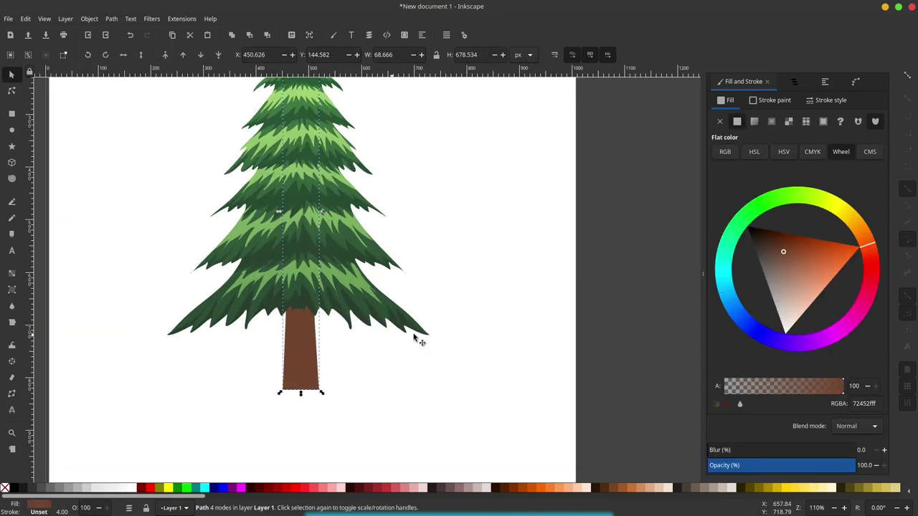
# Draw a freehand streak down the trunk and fill it a lighter brown.
pyautogui.click(609, 304)
pyautogui.click(11, 220)
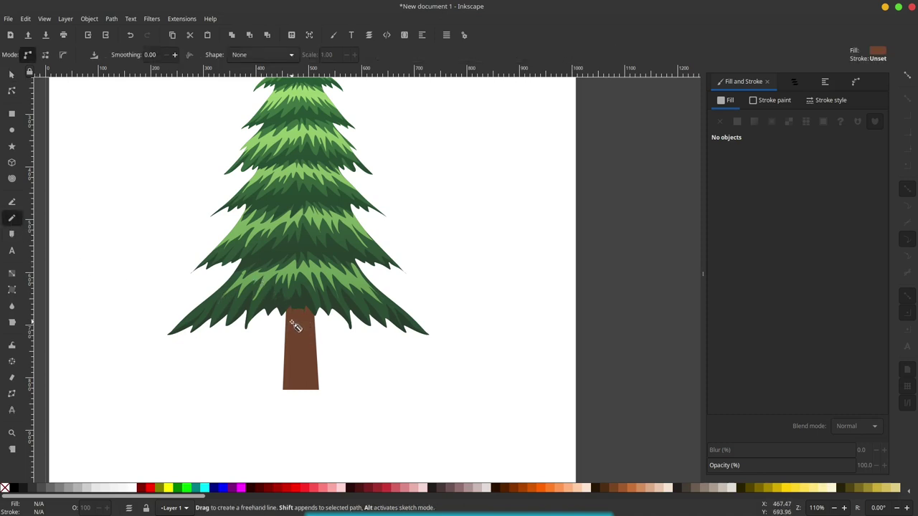
pyautogui.moveTo(292, 323)
pyautogui.mouseDown()
pyautogui.moveTo(296, 332)
pyautogui.moveTo(294, 310)
pyautogui.mouseUp()
pyautogui.moveTo(797, 272); pyautogui.dragTo(787, 262)
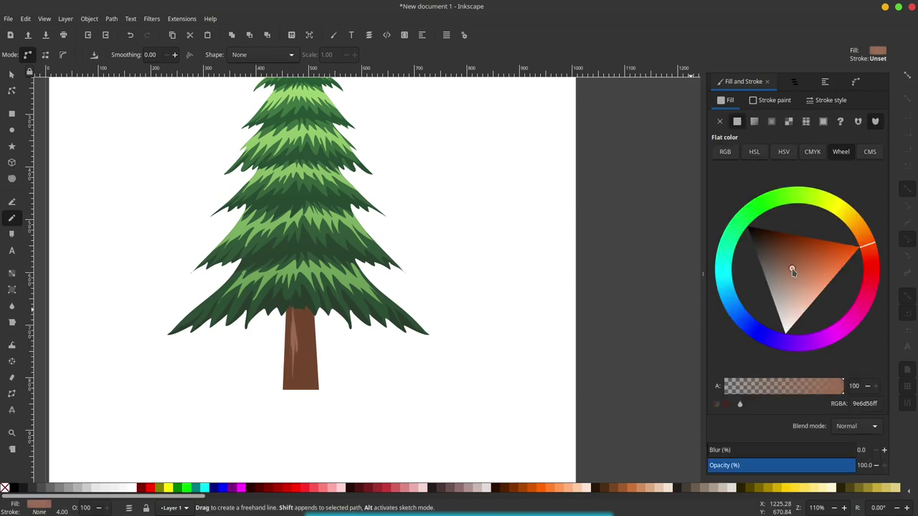
# Draw another freehand bark streak down the trunk, closing it at the trunk base.
pyautogui.keyDown('ctrl'); pyautogui.scroll(1, 318, 338); pyautogui.keyUp('ctrl')
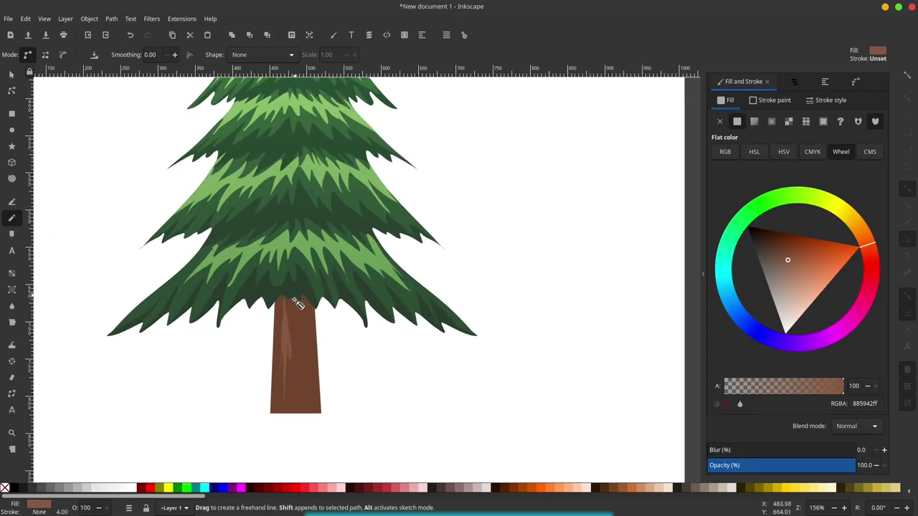
pyautogui.moveTo(294, 295)
pyautogui.mouseDown()
pyautogui.moveTo(300, 381)
pyautogui.moveTo(314, 404)
pyautogui.moveTo(309, 309)
pyautogui.moveTo(300, 288)
pyautogui.moveTo(294, 294)
pyautogui.mouseUp()
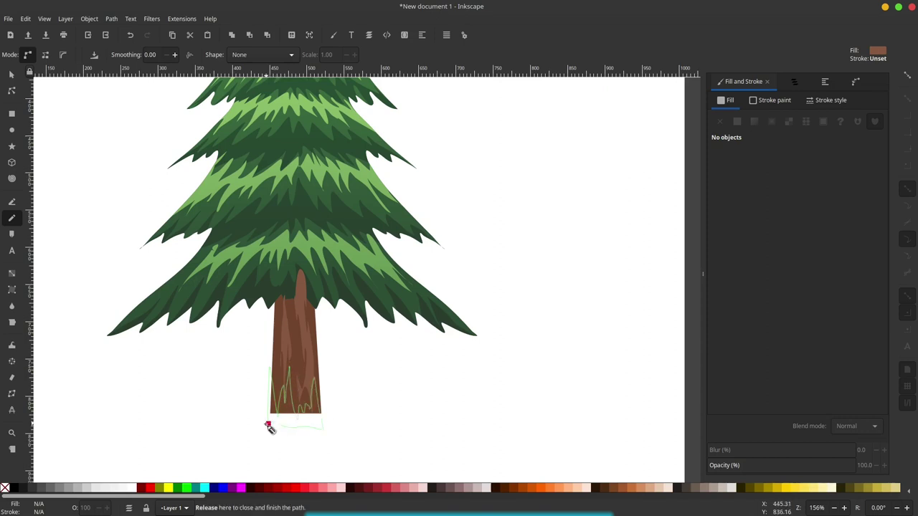
pyautogui.moveTo(293, 431); pyautogui.dragTo(266, 425)
pyautogui.click(12, 76)
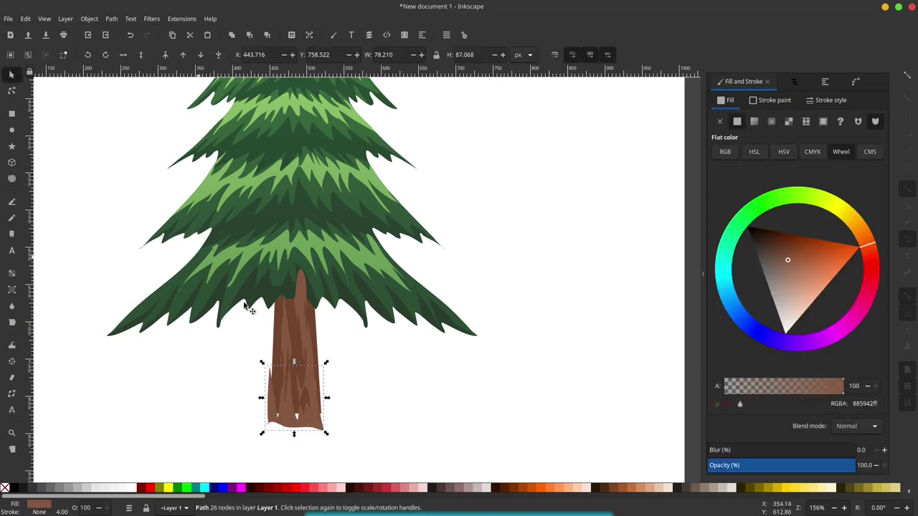
# Select all bark streaks with the same fill and stroke and union them into one path.
pyautogui.rightClick(314, 417)
pyautogui.moveTo(344, 261)
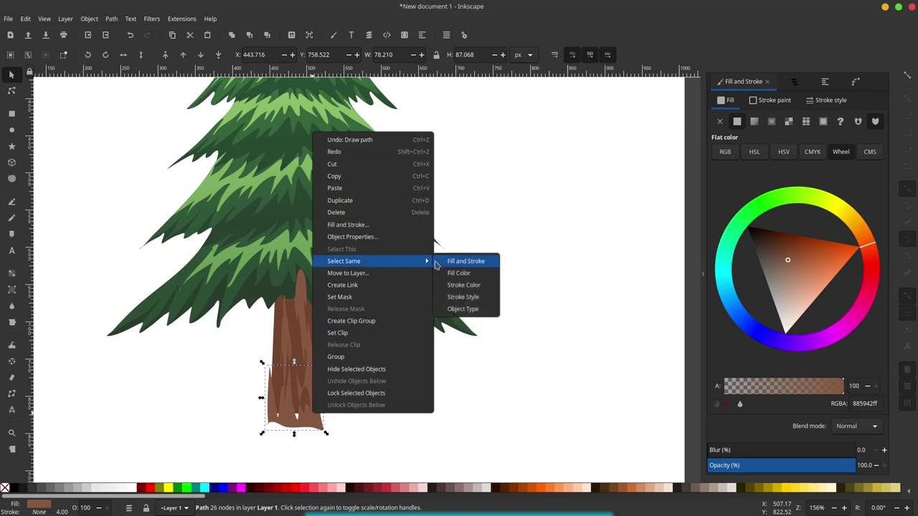
pyautogui.click(460, 262)
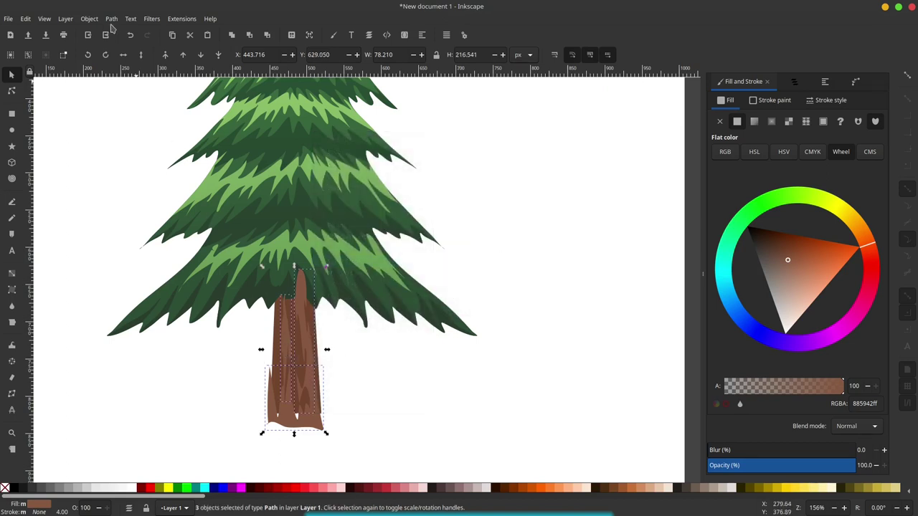
pyautogui.click(111, 19)
pyautogui.click(122, 66)
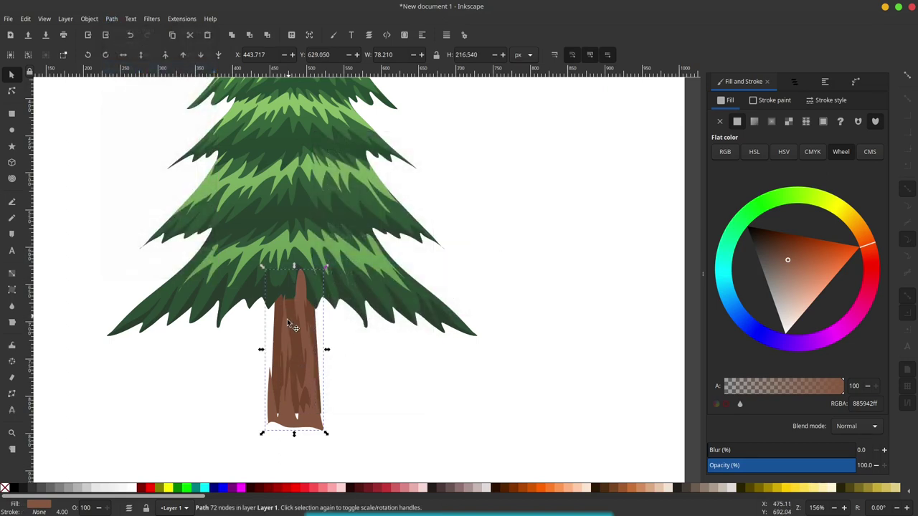
# Intersect the bark texture with the tapered trunk and push the result behind the foliage.
pyautogui.keyDown('alt'); pyautogui.keyDown('shift'); pyautogui.click(303, 367); pyautogui.keyUp('shift'); pyautogui.keyUp('alt')
pyautogui.press('Home')
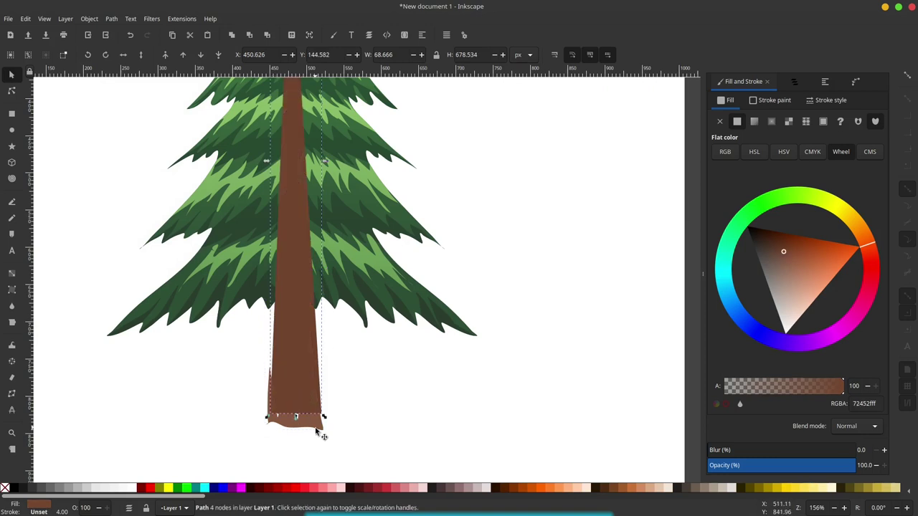
pyautogui.click(113, 19)
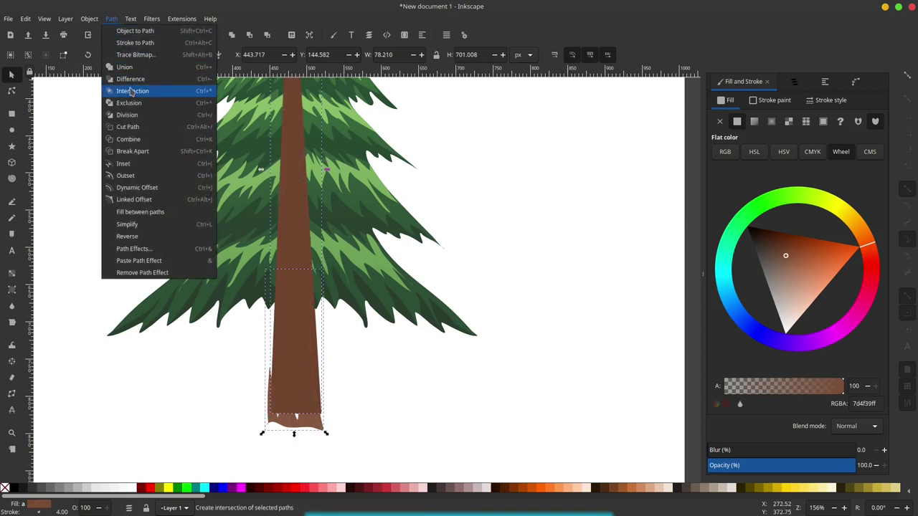
pyautogui.click(136, 94)
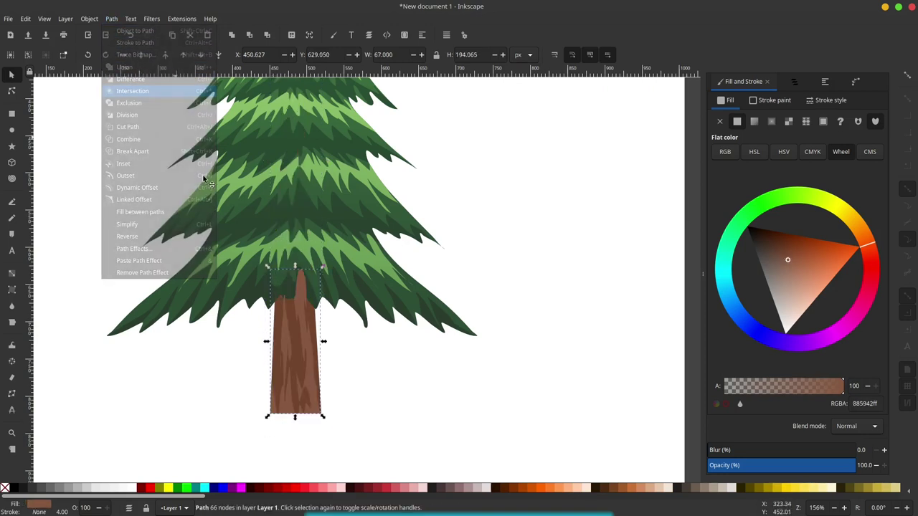
pyautogui.keyDown('alt'); pyautogui.click(319, 359); pyautogui.keyUp('alt')
pyautogui.keyDown('alt'); pyautogui.click(311, 332); pyautogui.keyUp('alt')
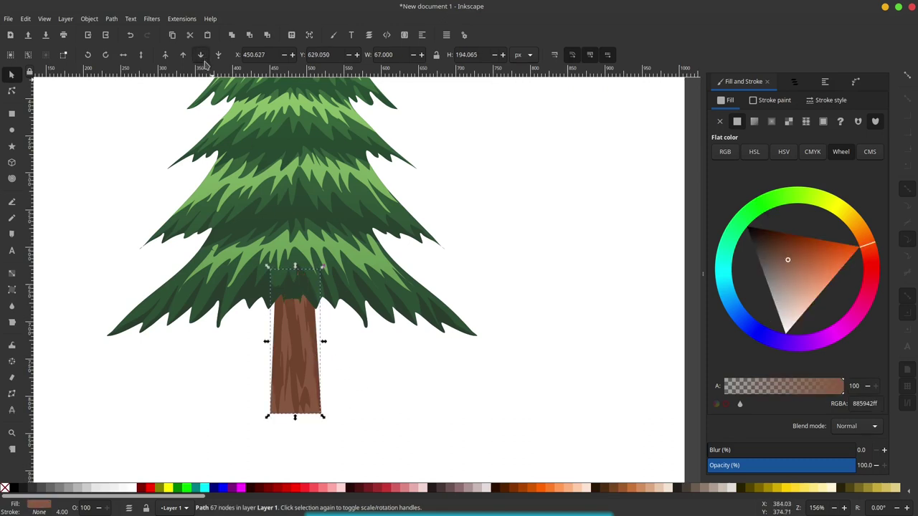
pyautogui.click(114, 266)
# Select the trunk and its bark texture piece and group them with Ctrl+G.
pyautogui.keyDown('ctrl'); pyautogui.scroll(-1, 304, 336); pyautogui.keyUp('ctrl')
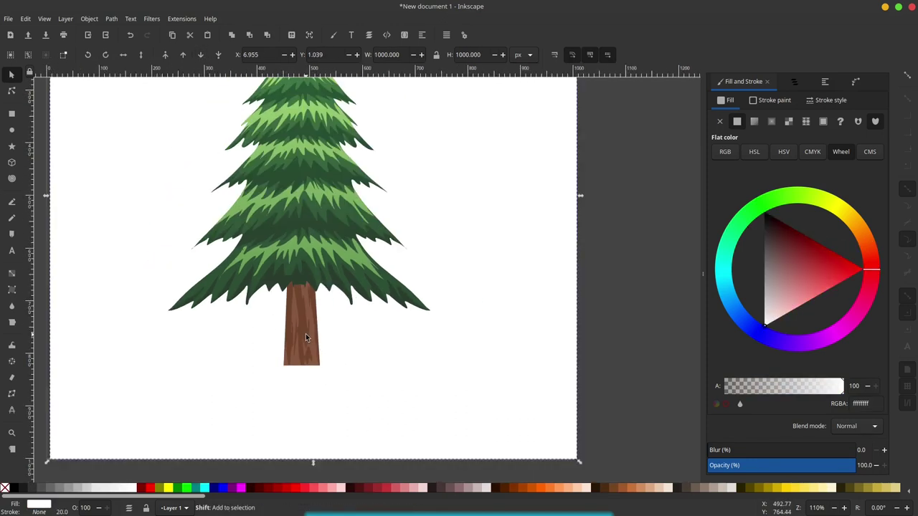
pyautogui.keyDown('ctrl'); pyautogui.scroll(-2, 303, 335); pyautogui.keyUp('ctrl')
pyautogui.click(500, 294)
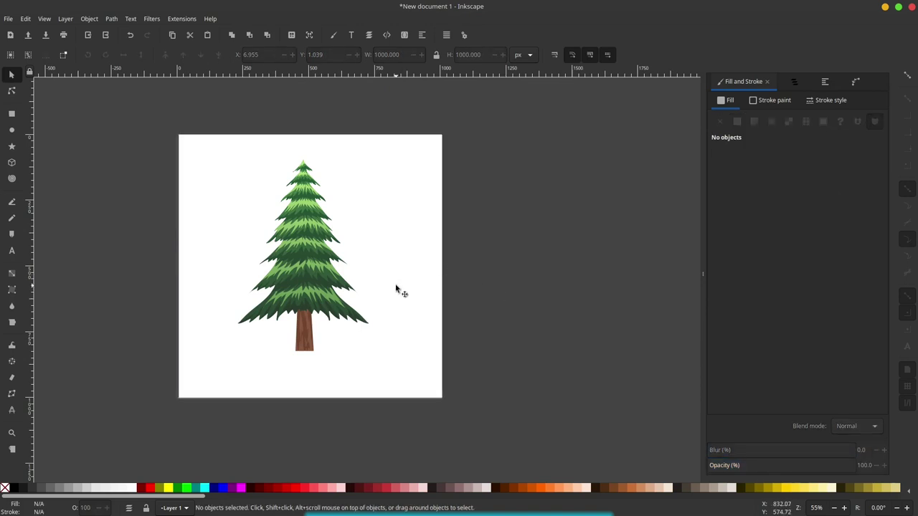
pyautogui.keyDown('ctrl'); pyautogui.scroll(1, 323, 337); pyautogui.keyUp('ctrl')
pyautogui.click(297, 334)
pyautogui.keyDown('ctrl'); pyautogui.scroll(1, 301, 327); pyautogui.keyUp('ctrl')
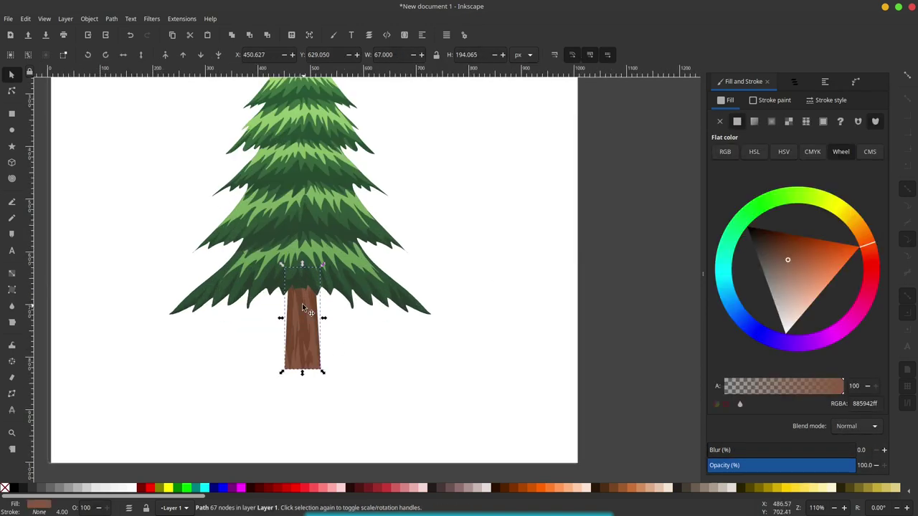
pyautogui.press('Escape')
pyautogui.click(299, 334)
pyautogui.keyDown('ctrl'); pyautogui.scroll(1, 294, 316); pyautogui.keyUp('ctrl')
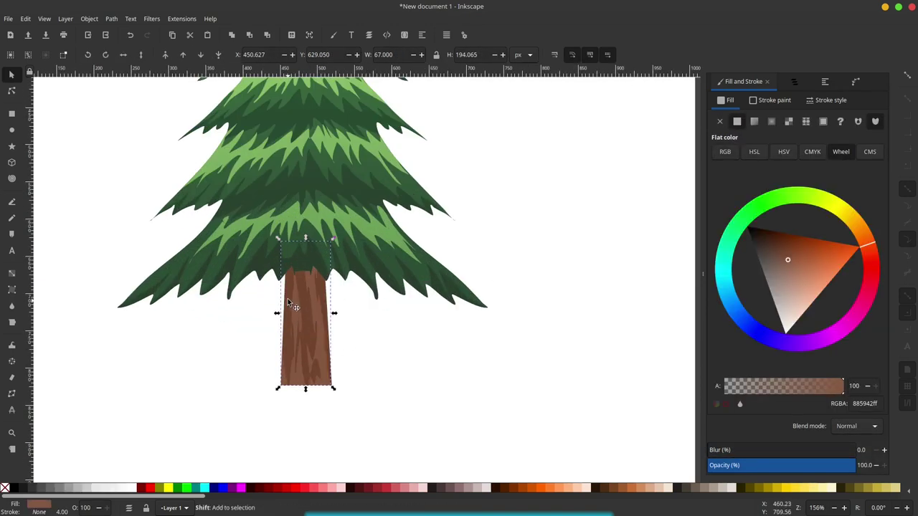
pyautogui.keyDown('alt'); pyautogui.keyDown('shift'); pyautogui.click(288, 299); pyautogui.keyUp('shift'); pyautogui.keyUp('alt')
pyautogui.hotkey('ctrl', 'g')
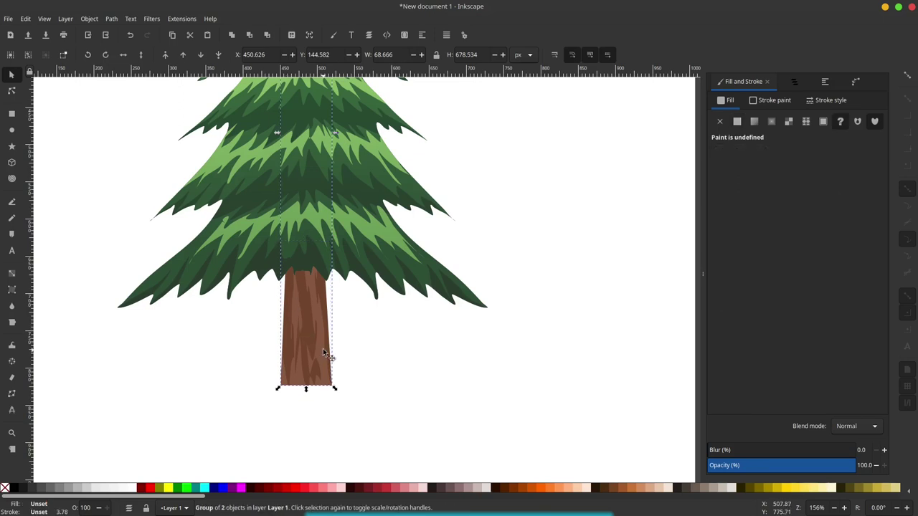
pyautogui.keyDown('ctrl'); pyautogui.scroll(-1, 317, 359); pyautogui.keyUp('ctrl')
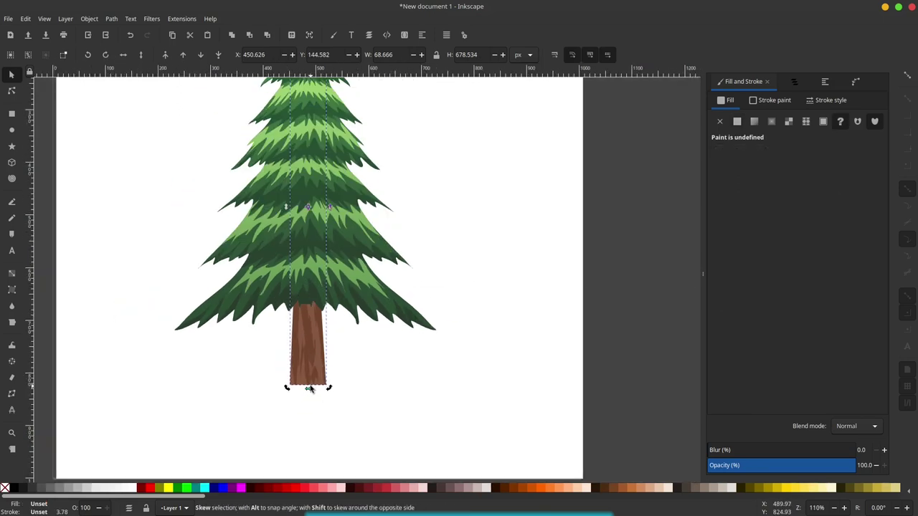
pyautogui.click(359, 372)
pyautogui.scroll(-1, 342, 307)
pyautogui.keyDown('ctrl'); pyautogui.scroll(-2, 337, 323); pyautogui.keyUp('ctrl')
# Rubber-band select the foliage and trunk and group them into one tree.
pyautogui.click(510, 268)
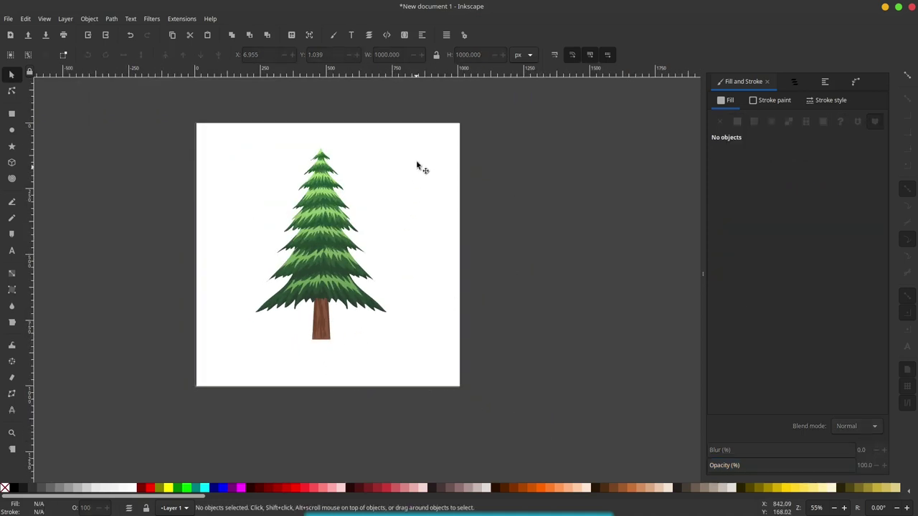
pyautogui.moveTo(423, 106); pyautogui.dragTo(226, 383)
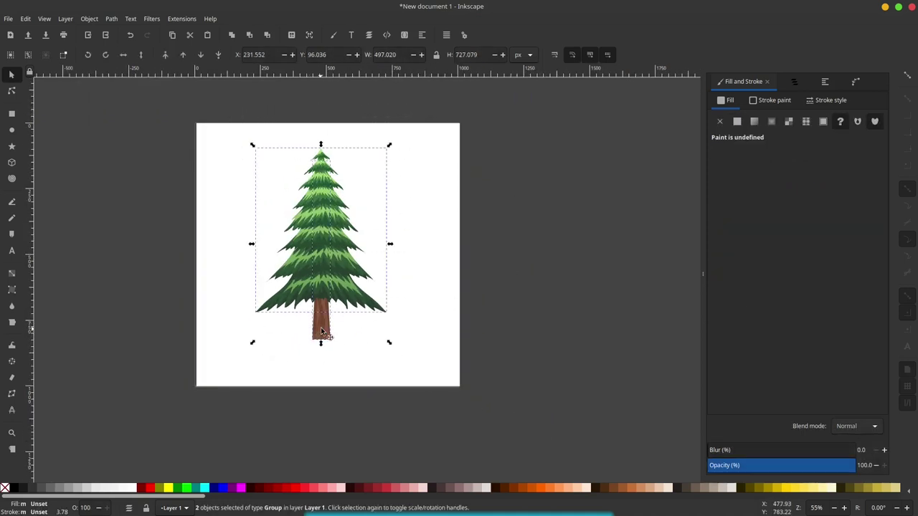
pyautogui.rightClick(324, 284)
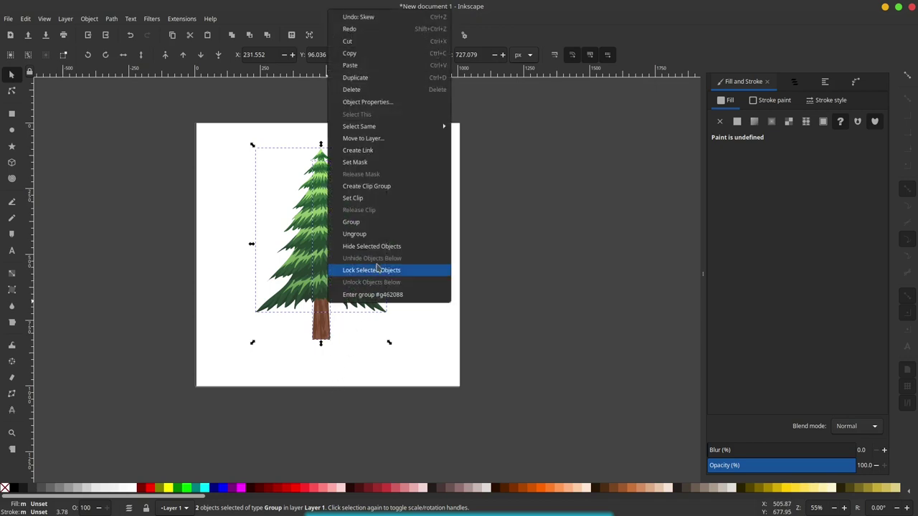
pyautogui.click(376, 225)
# Move the tree group into place and scale it down to about 90.68%.
pyautogui.click(499, 232)
pyautogui.scroll(2, 498, 232)
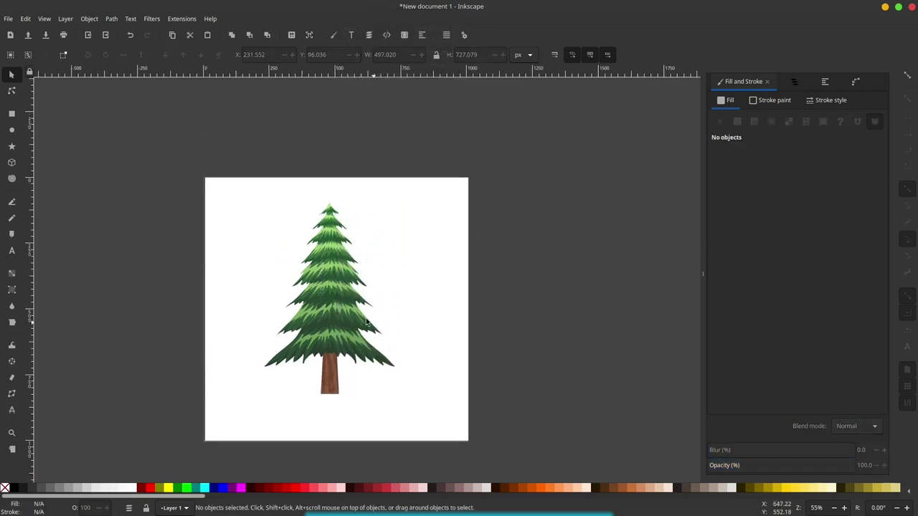
pyautogui.click(330, 320)
pyautogui.moveTo(330, 320); pyautogui.dragTo(344, 310)
pyautogui.moveTo(407, 195); pyautogui.dragTo(398, 208)
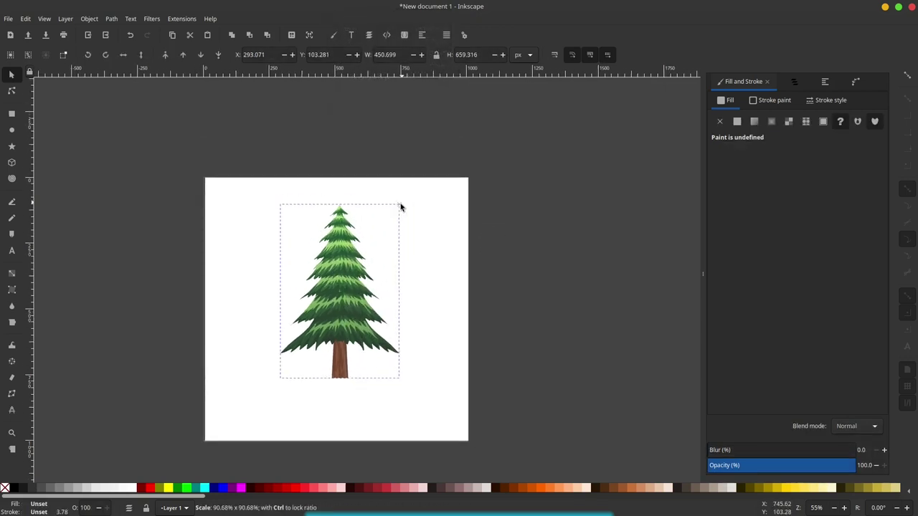
pyautogui.rightClick(352, 304)
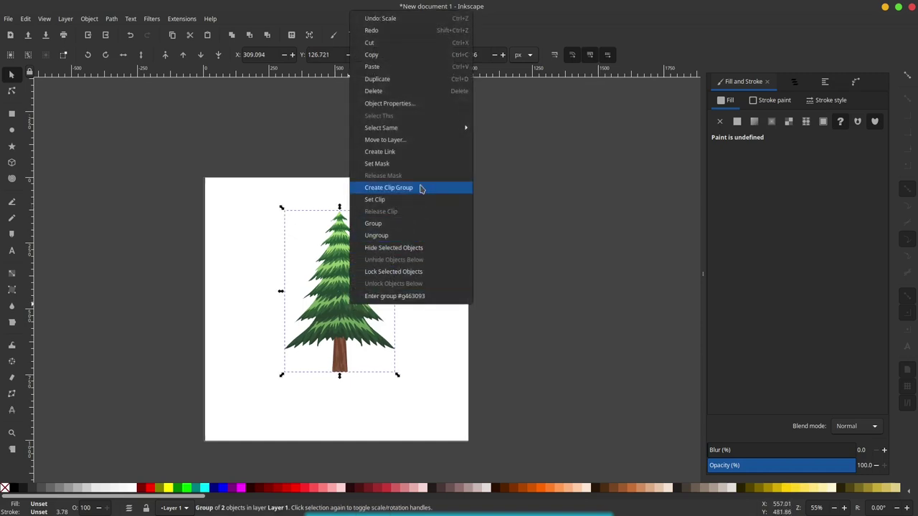
# Duplicate the tree and spread the copies into left, middle and right positions.
pyautogui.click(405, 79)
pyautogui.moveTo(347, 313); pyautogui.dragTo(380, 310)
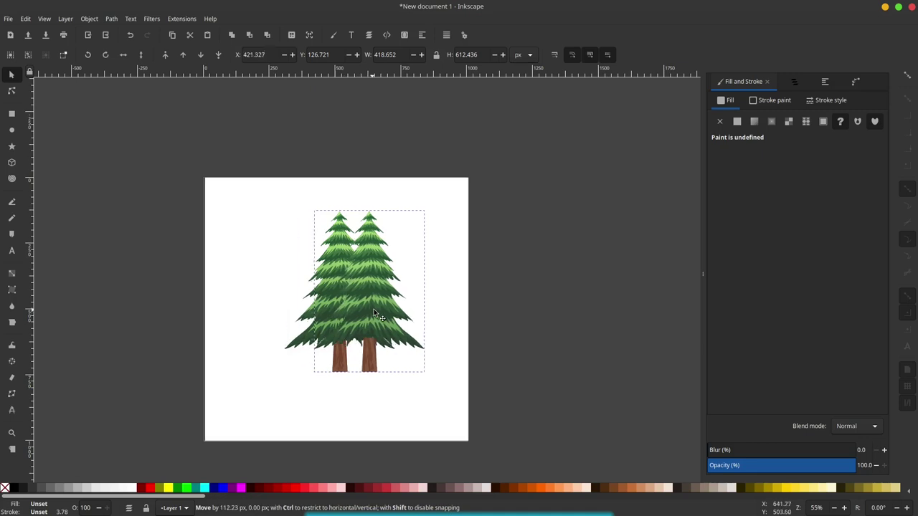
pyautogui.click(310, 340)
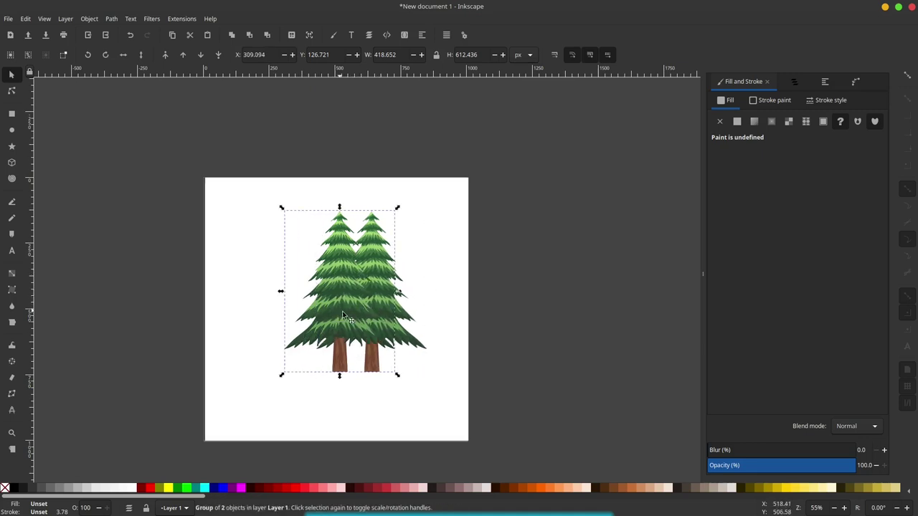
pyautogui.moveTo(340, 311)
pyautogui.mouseDown()
pyautogui.moveTo(374, 312)
pyautogui.moveTo(362, 310)
pyautogui.mouseUp()
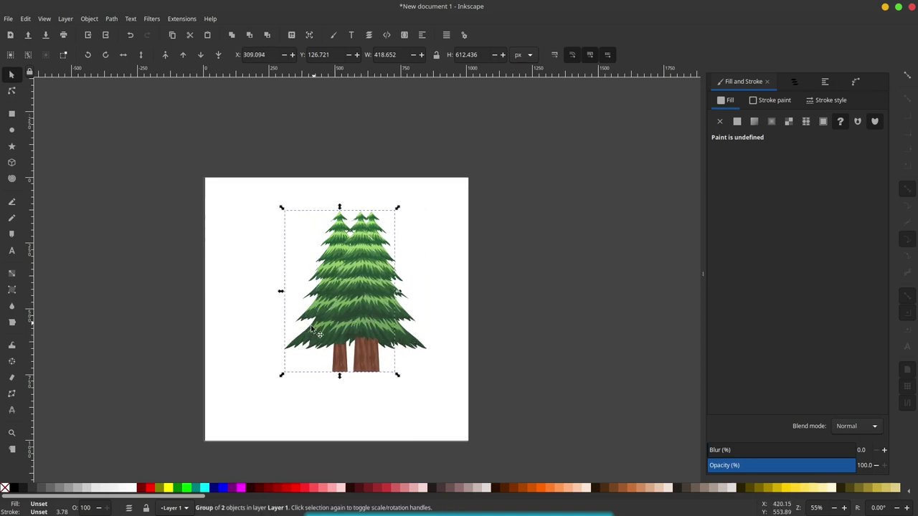
pyautogui.moveTo(311, 328); pyautogui.dragTo(294, 329)
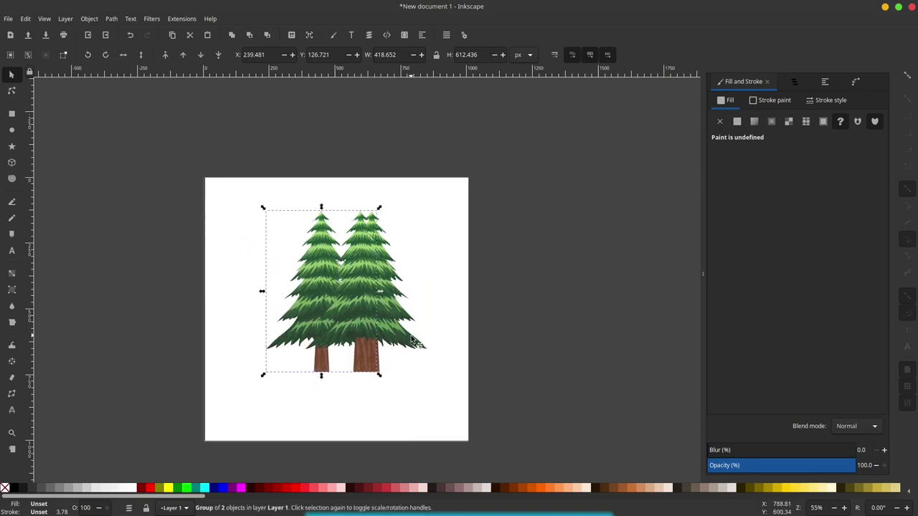
pyautogui.moveTo(430, 352); pyautogui.dragTo(451, 347)
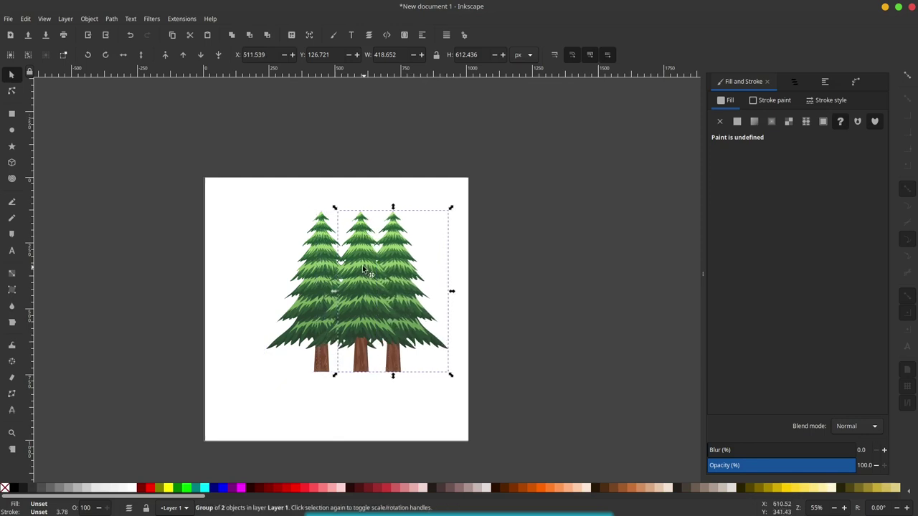
pyautogui.moveTo(363, 269); pyautogui.dragTo(331, 269)
# Enlarge the middle tree to 636.569 × 931.221 px, raise it, and nudge the side trees outward.
pyautogui.moveTo(418, 209); pyautogui.dragTo(446, 165)
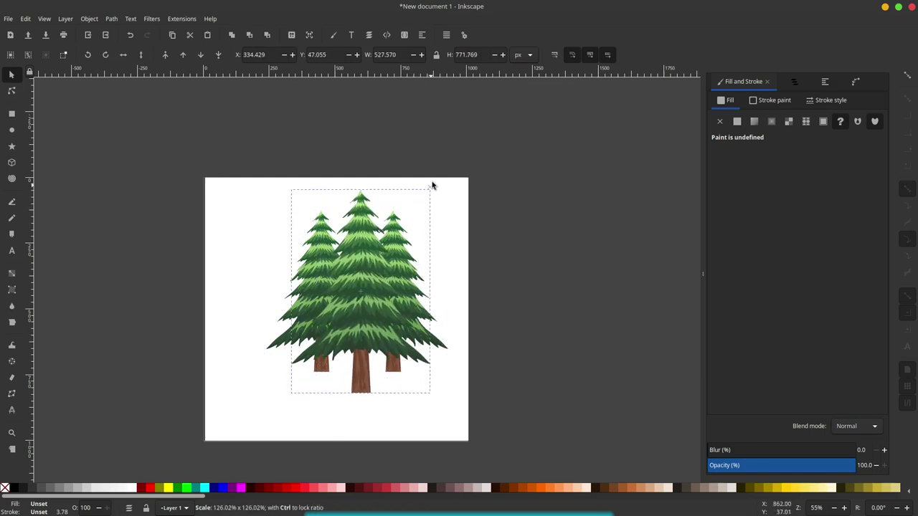
pyautogui.moveTo(357, 325)
pyautogui.mouseDown()
pyautogui.moveTo(364, 311)
pyautogui.moveTo(391, 304)
pyautogui.mouseUp()
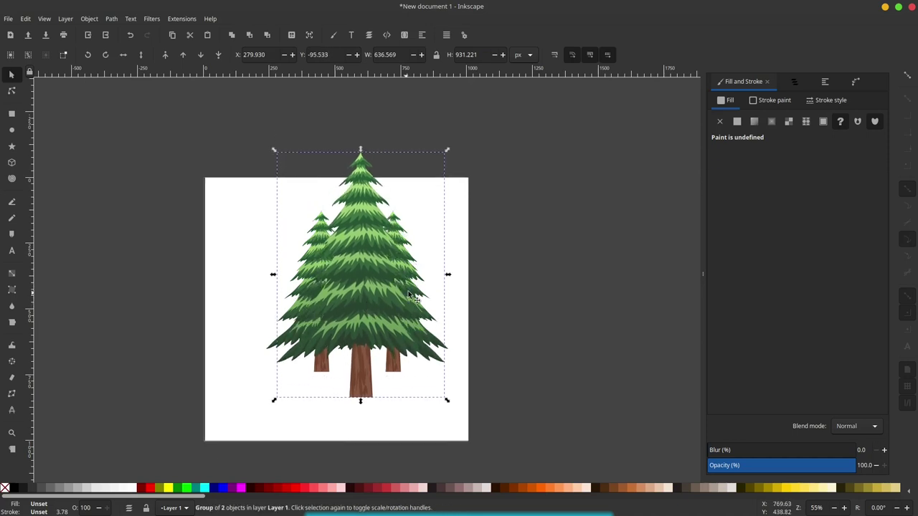
pyautogui.click(405, 223)
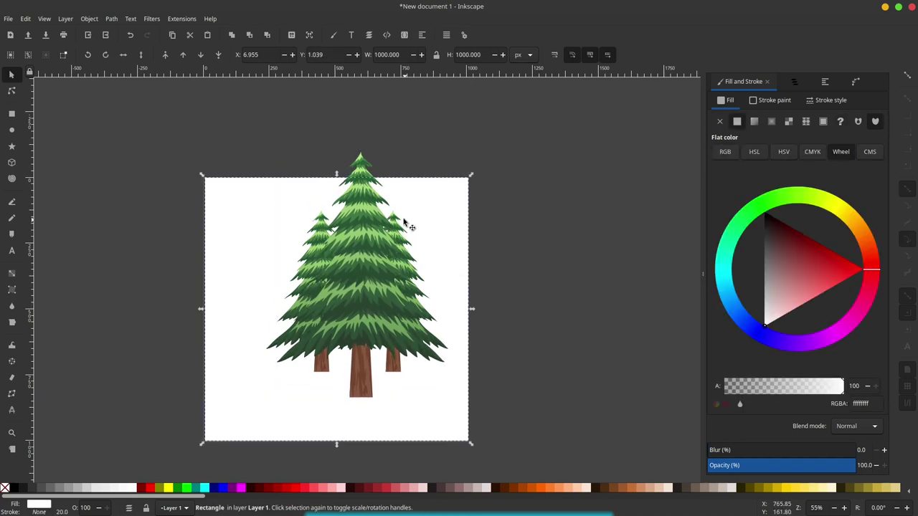
pyautogui.click(444, 351)
pyautogui.moveTo(446, 353); pyautogui.dragTo(448, 340)
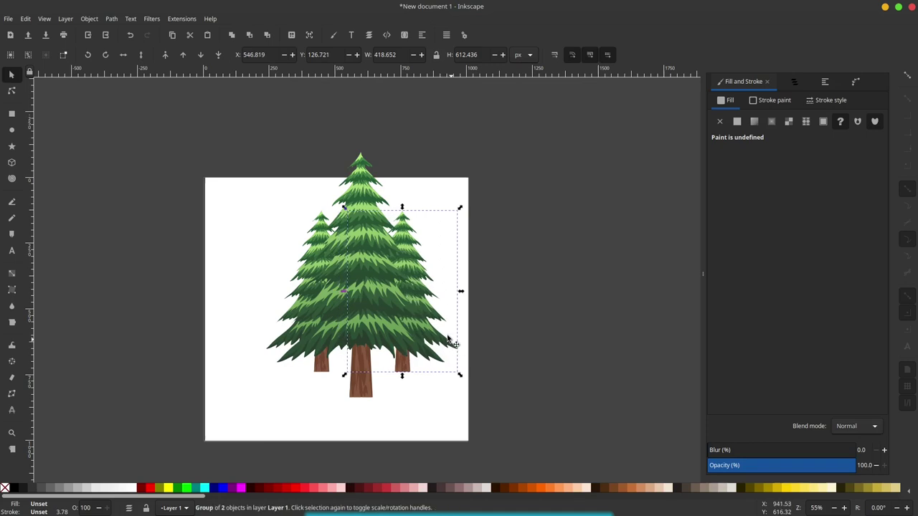
pyautogui.click(313, 223)
pyautogui.moveTo(315, 229); pyautogui.dragTo(309, 230)
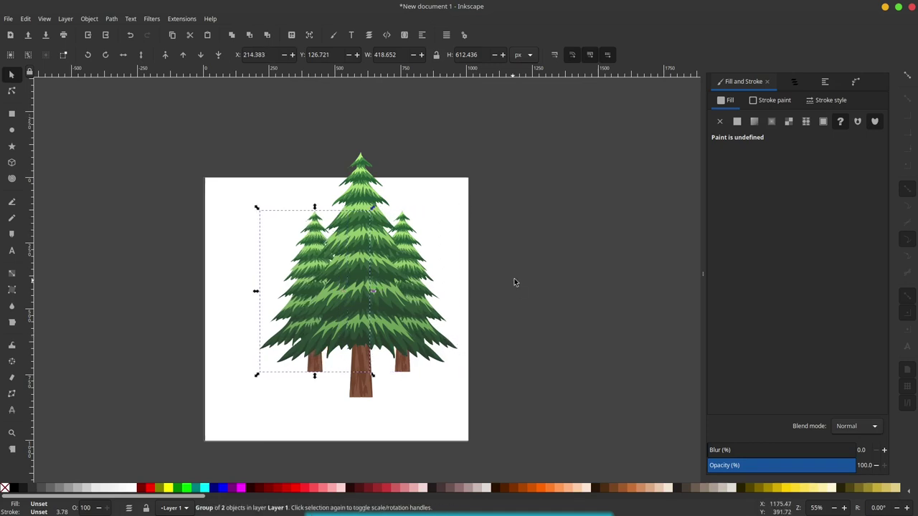